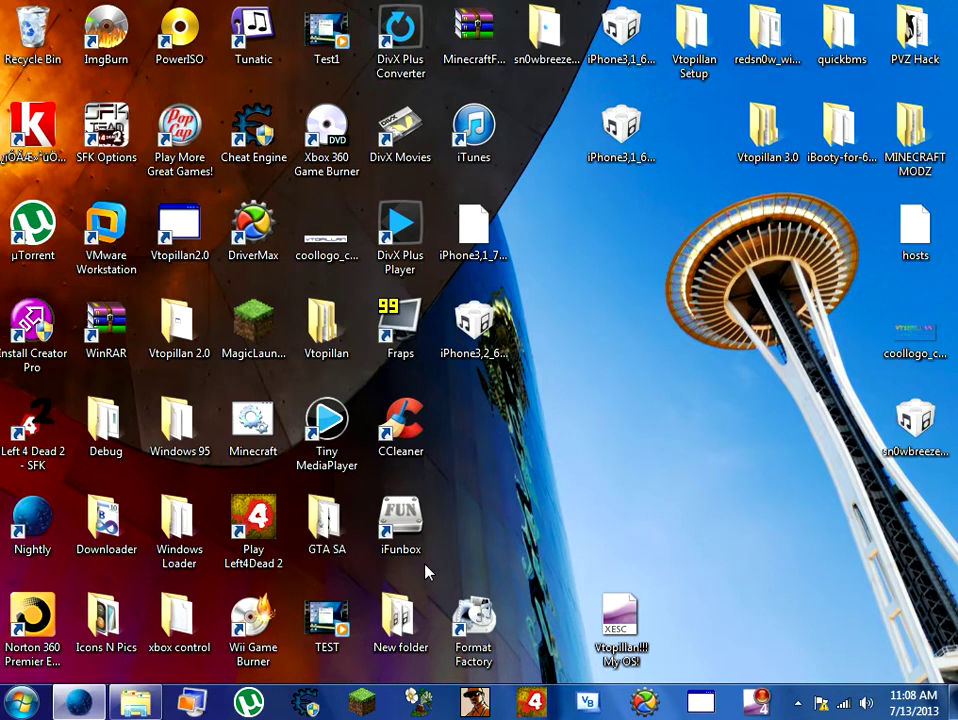
Step: Shuffle desktop icons around, including the iPhone3,2 restore file
drag(472, 560, 880, 376)
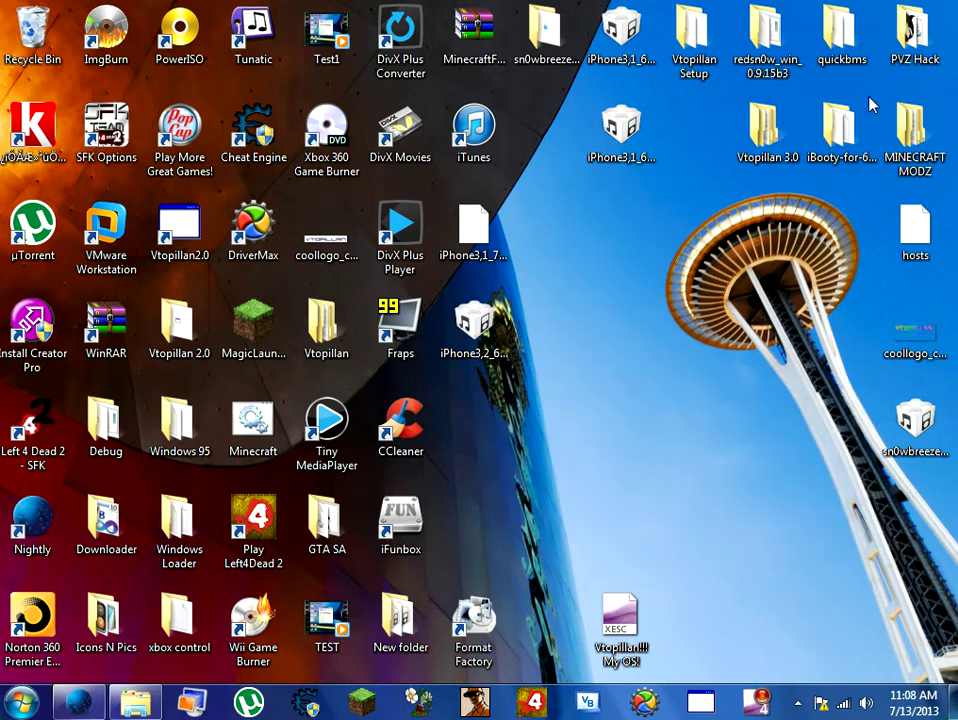
drag(872, 178, 517, 513)
drag(555, 422, 573, 522)
click(476, 322)
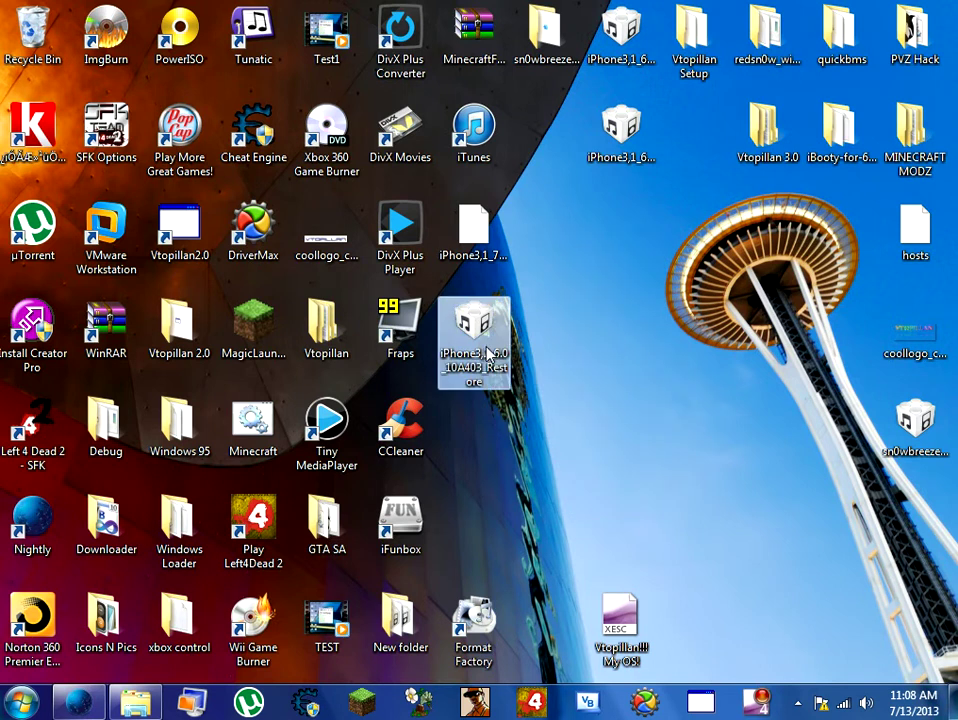
drag(577, 327, 614, 387)
drag(608, 432, 608, 395)
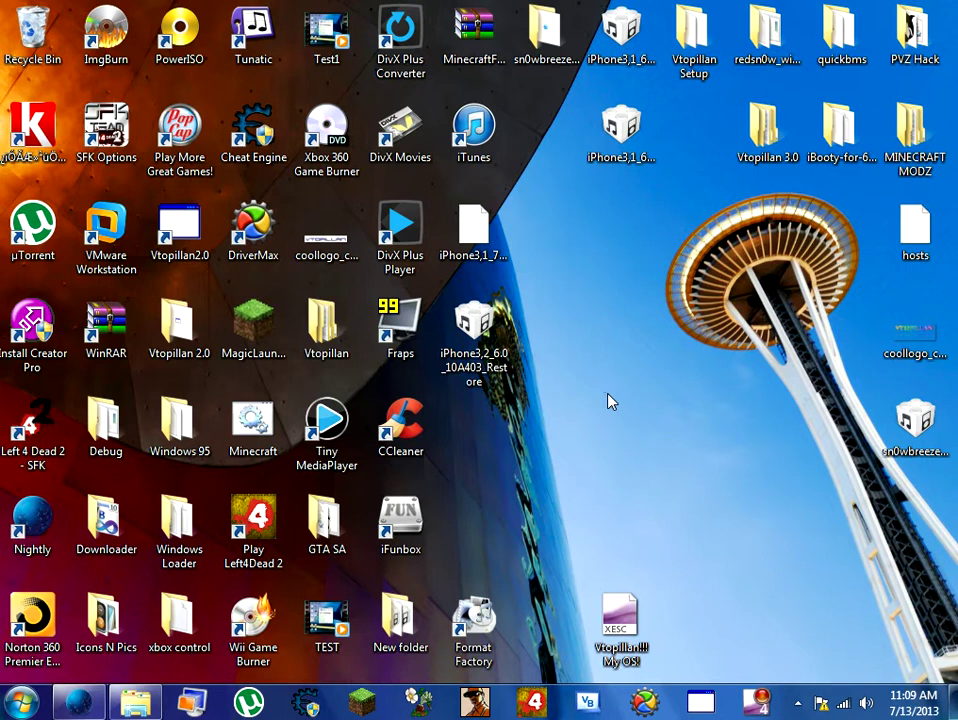
drag(560, 348, 577, 292)
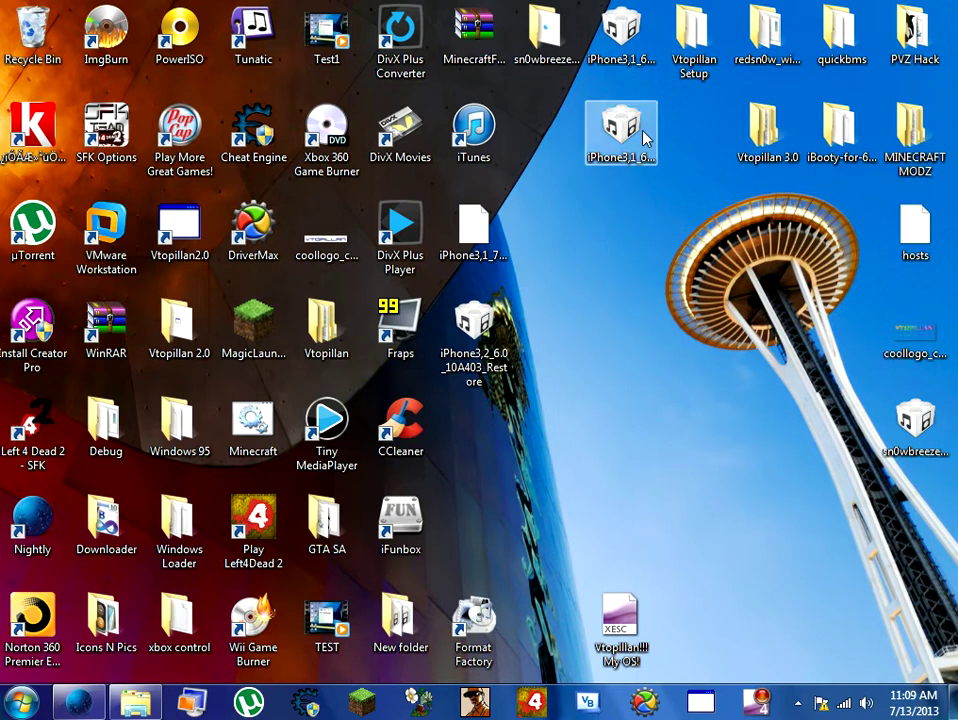
Step: Place the iPhone3,1 6.1.3 restore file near the top and the 6.0 file lower down
drag(632, 68, 700, 345)
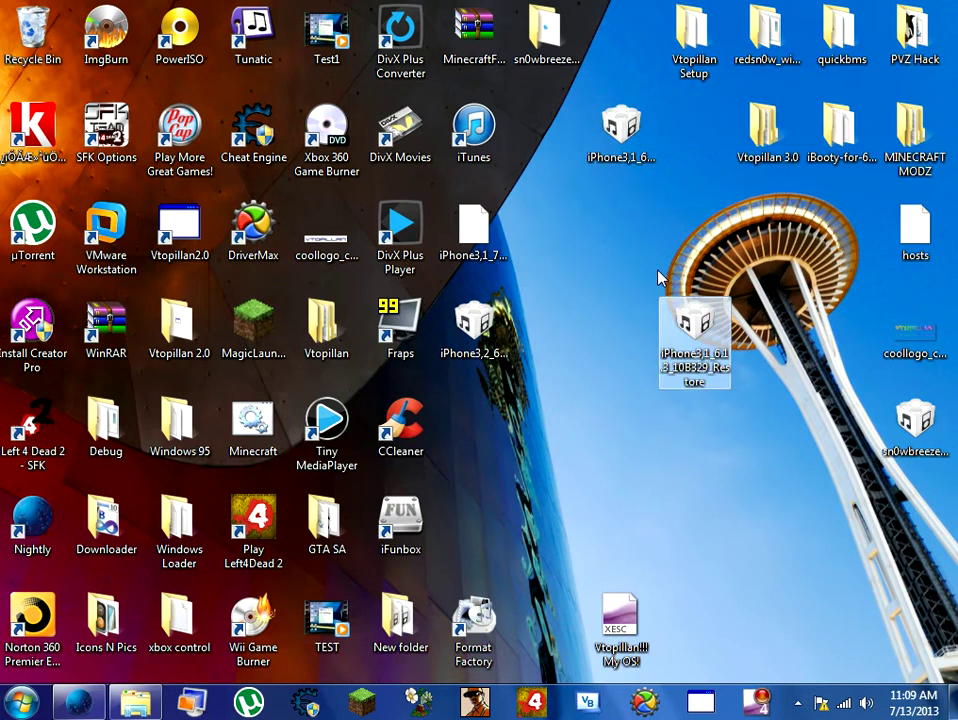
drag(625, 145, 776, 342)
drag(697, 330, 623, 330)
drag(765, 335, 703, 341)
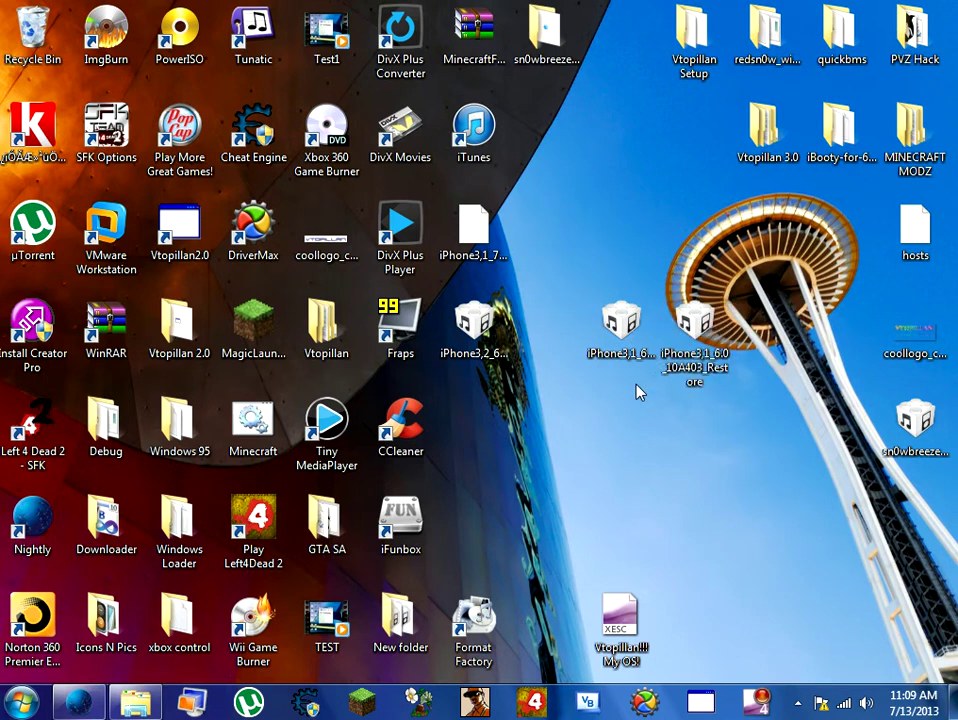
click(646, 358)
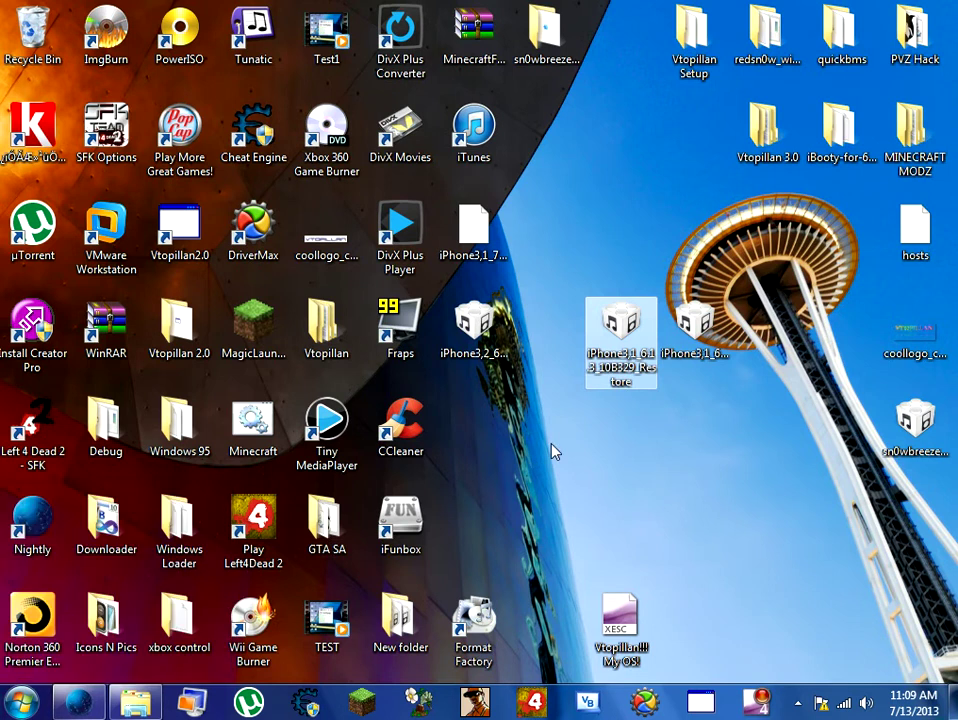
drag(641, 380, 641, 183)
drag(710, 340, 638, 462)
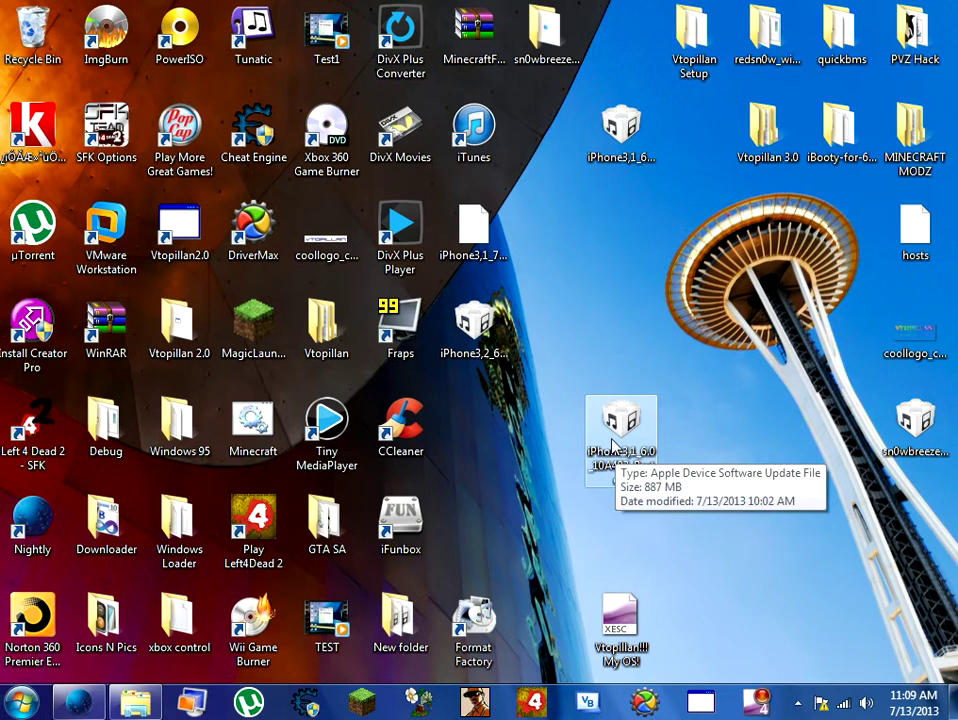
click(684, 436)
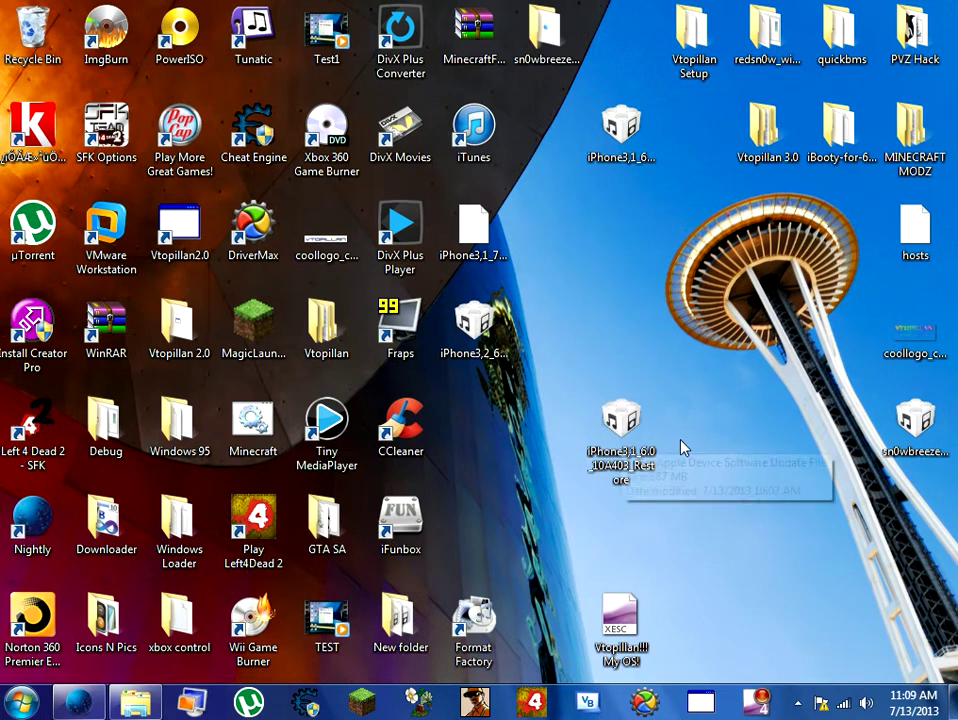
Step: Open the redsn0w_win_0.9.15b3 folder and launch redsn0w
double_click(768, 40)
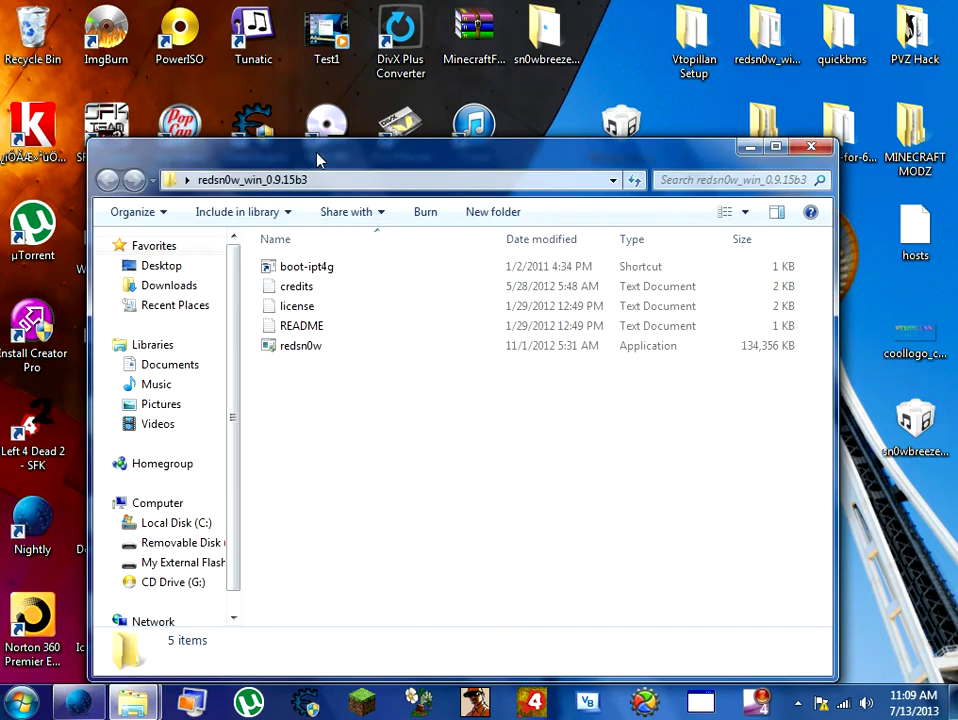
drag(316, 156, 320, 80)
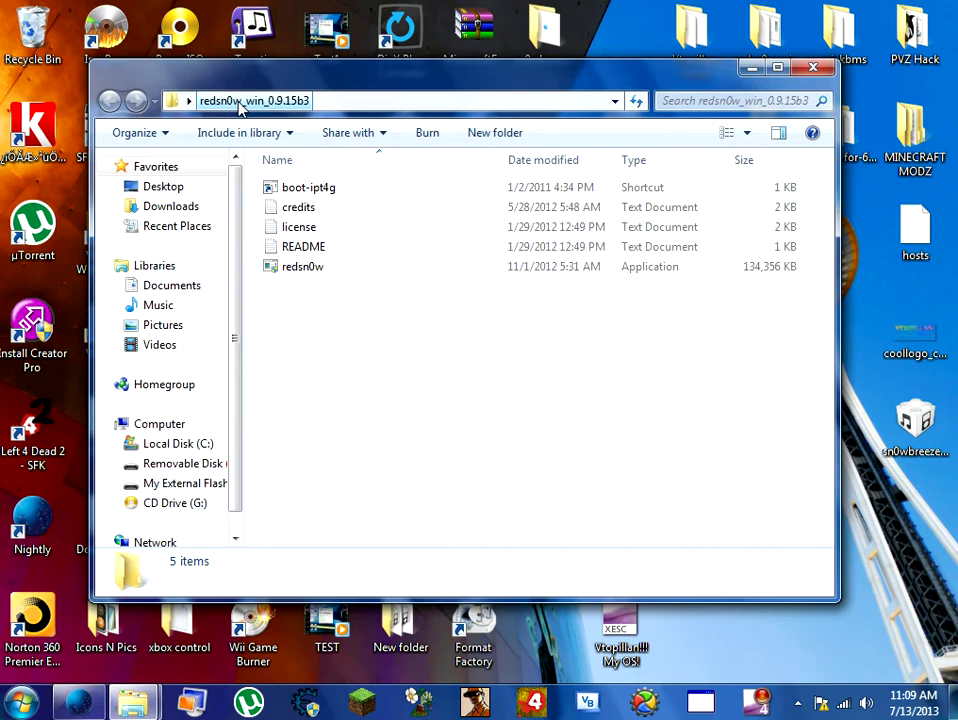
click(301, 270)
double_click(299, 268)
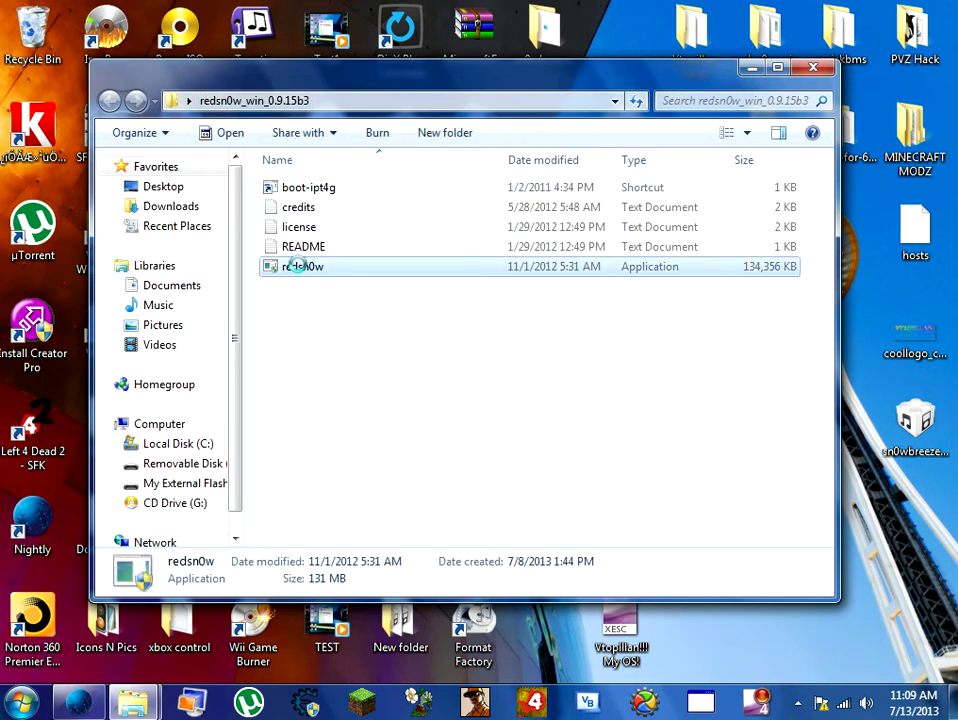
Step: Check redsn0w's compatibility settings in its Properties and accept them
right_click(298, 266)
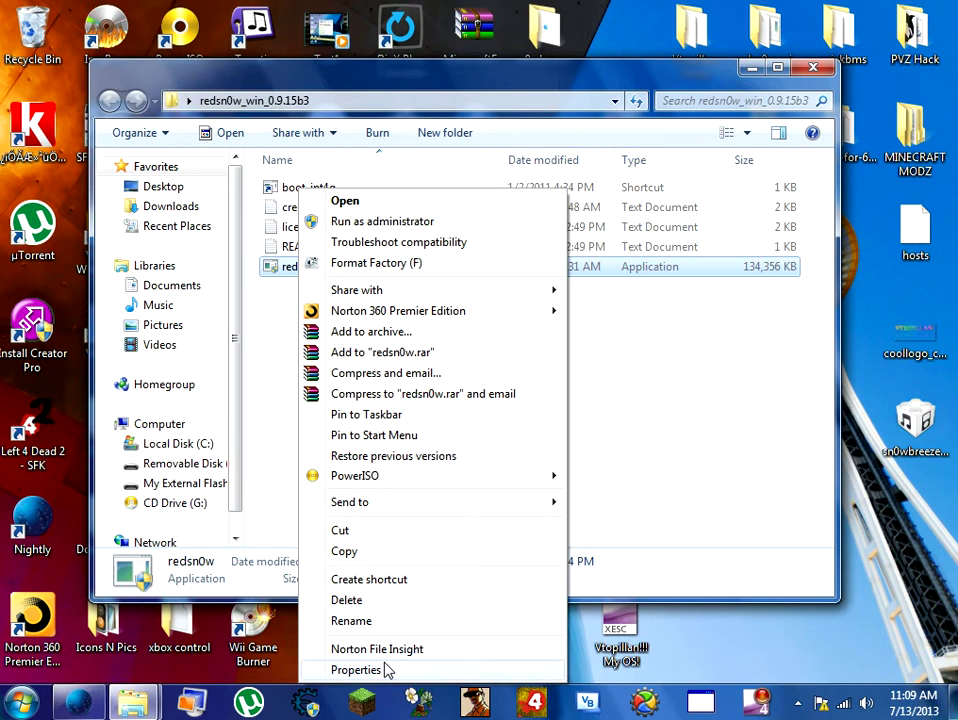
click(387, 670)
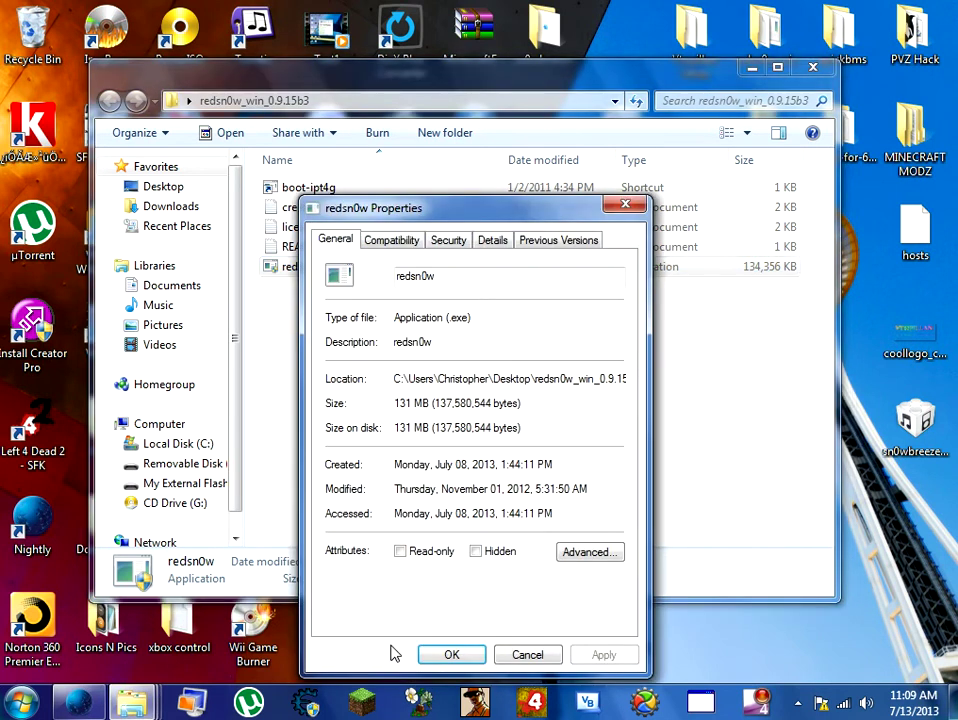
click(396, 239)
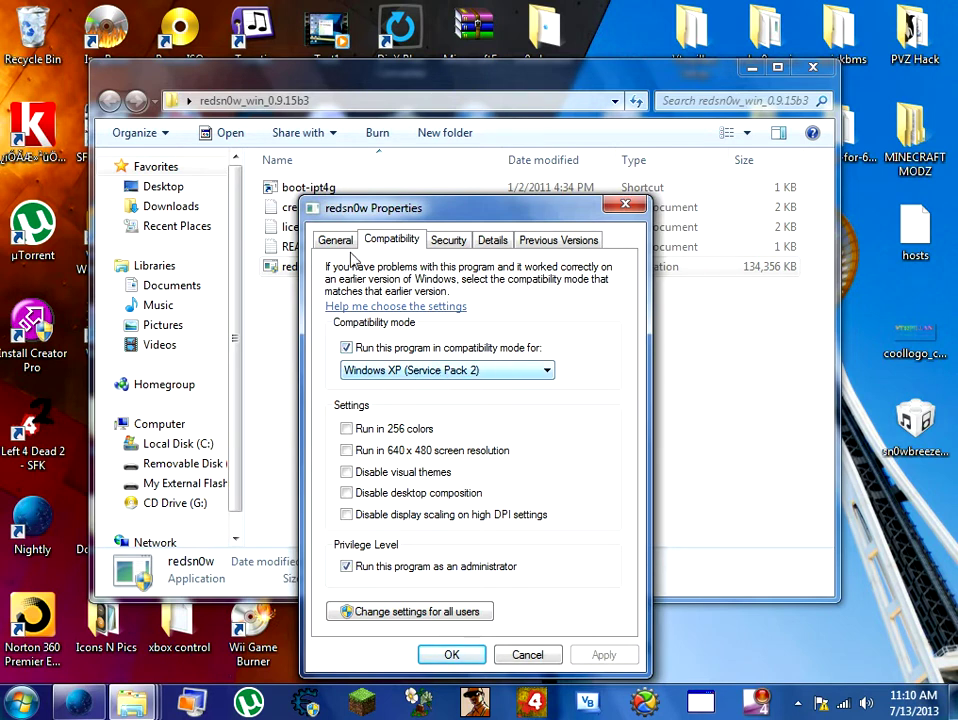
click(436, 660)
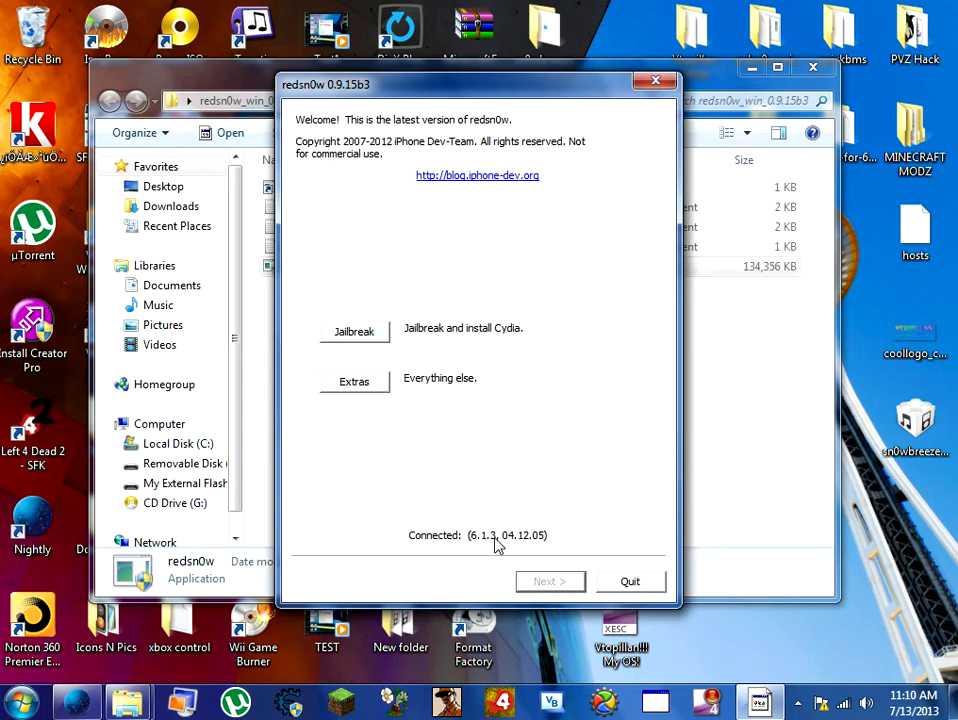
Step: Go to redsn0w's Extras page from the welcome screen
click(358, 383)
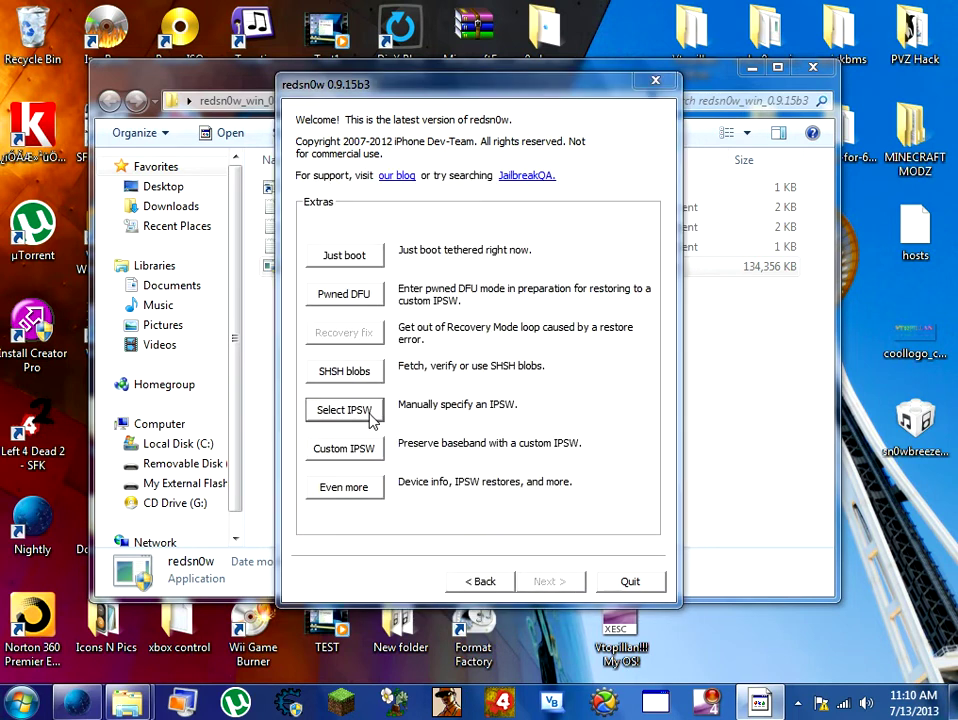
Step: Browse for an IPSW, cancel the picker, and rearrange the redsn0w and folder windows
click(370, 416)
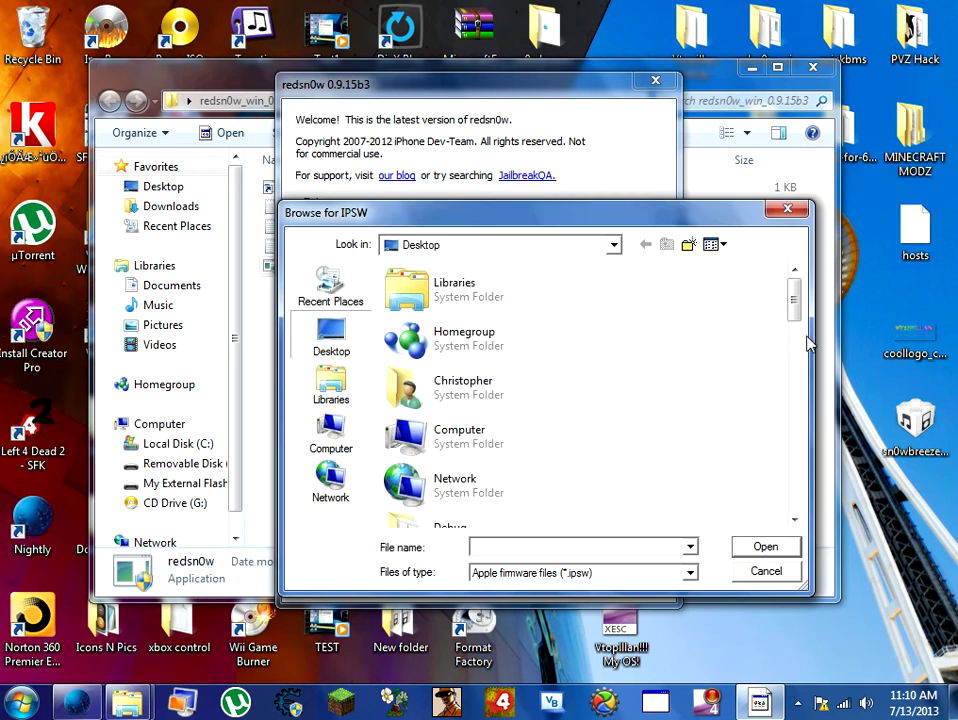
drag(797, 321, 808, 519)
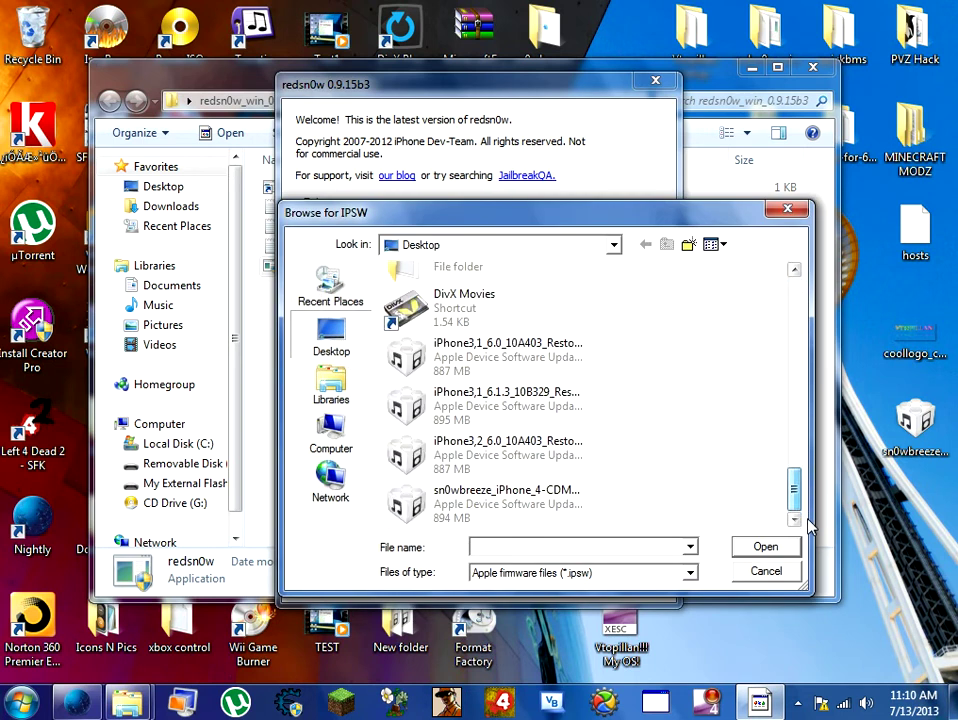
click(508, 460)
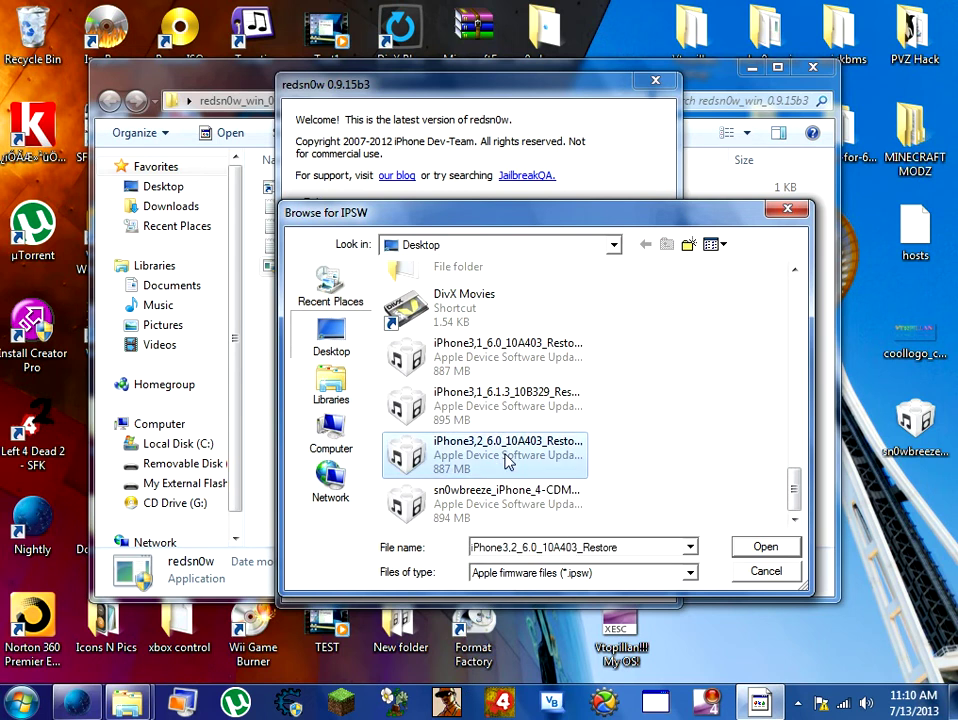
click(788, 208)
drag(593, 94, 617, 180)
click(616, 125)
drag(584, 124, 595, 285)
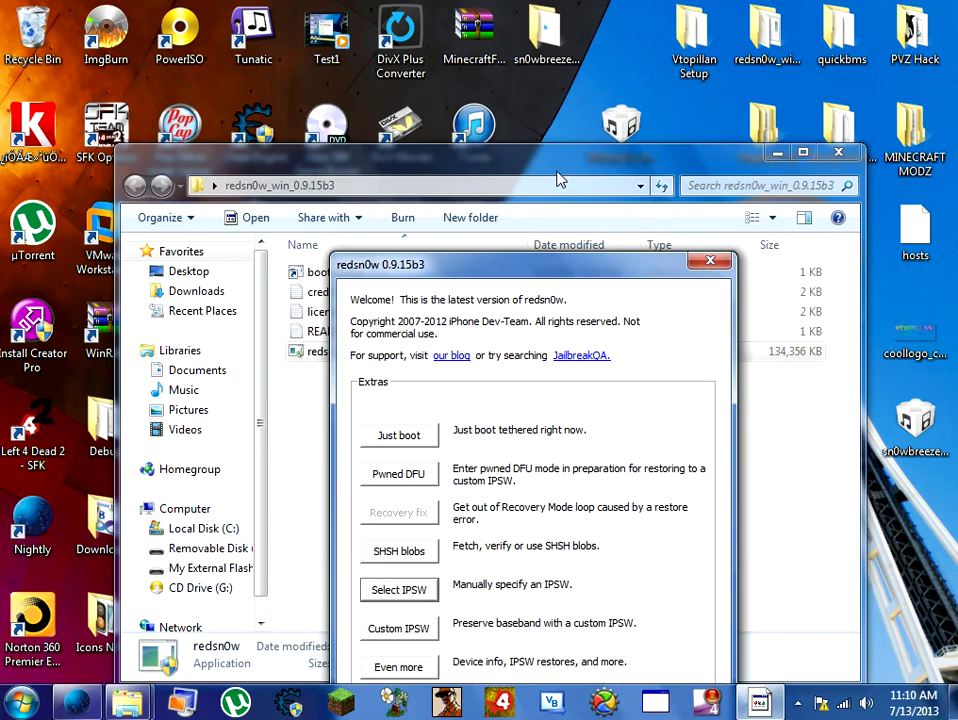
drag(560, 180, 550, 138)
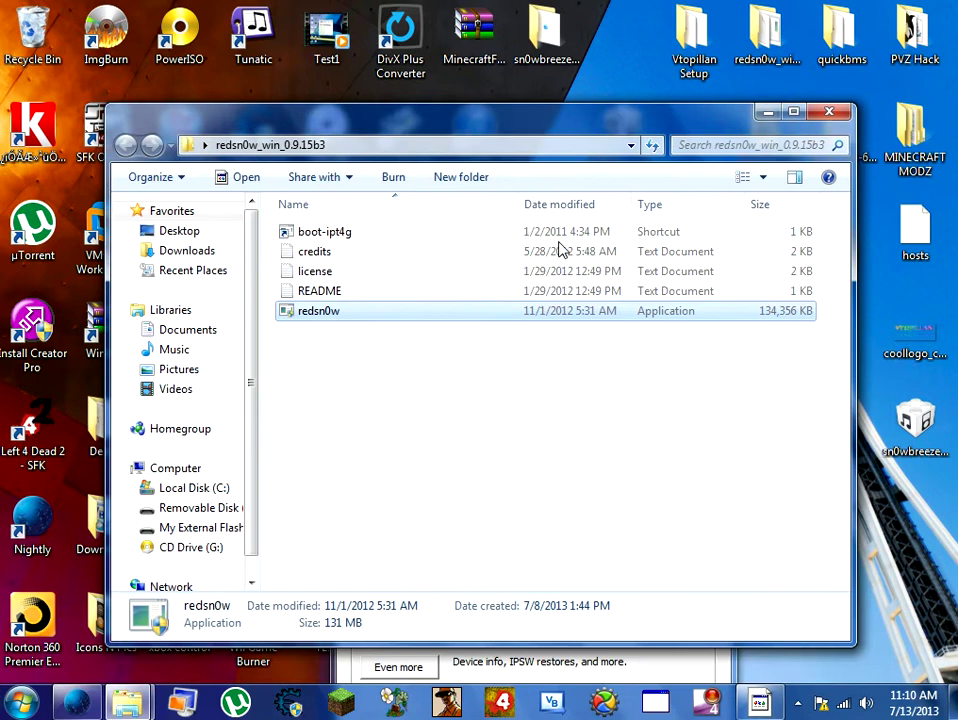
click(482, 668)
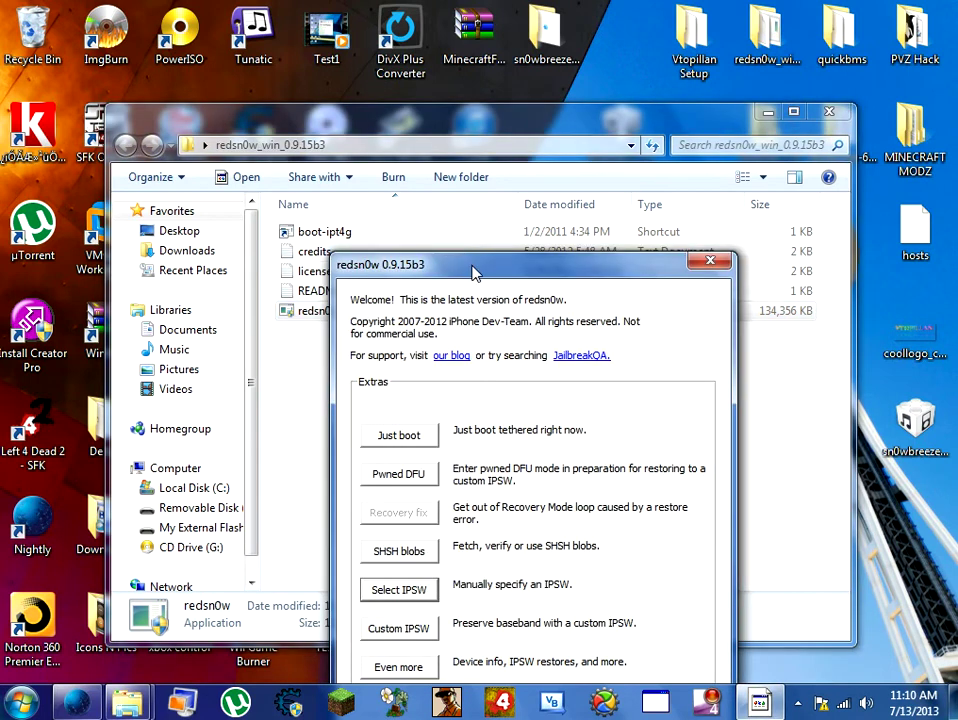
drag(475, 272, 453, 140)
Step: Load iPhone3,1_6.0_10A403_Restore through Select IPSW and confirm its identification
click(377, 457)
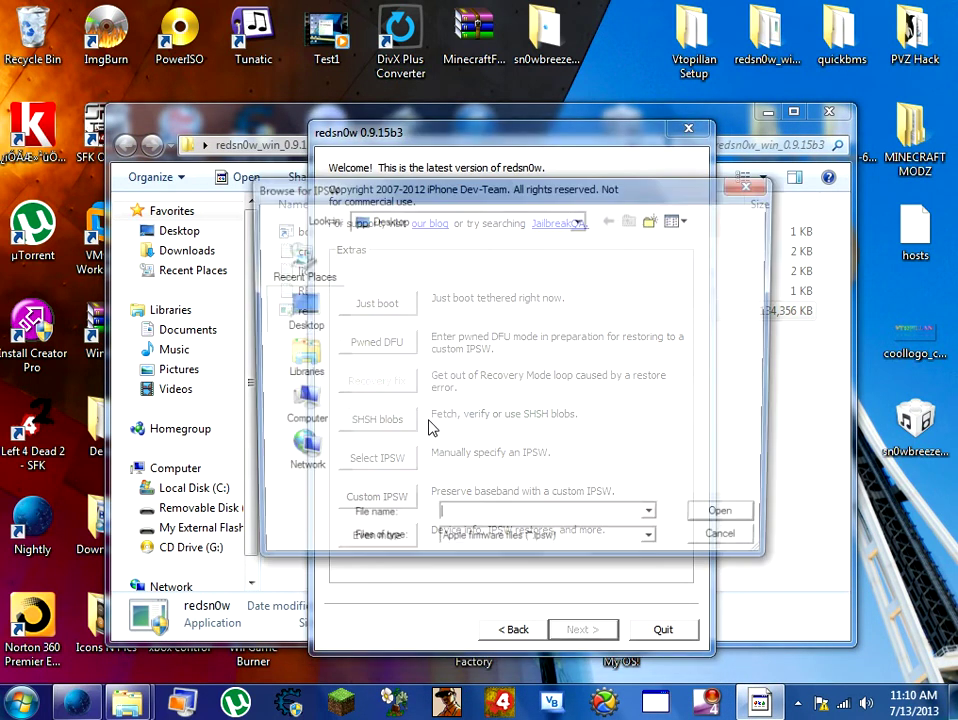
drag(765, 284, 760, 463)
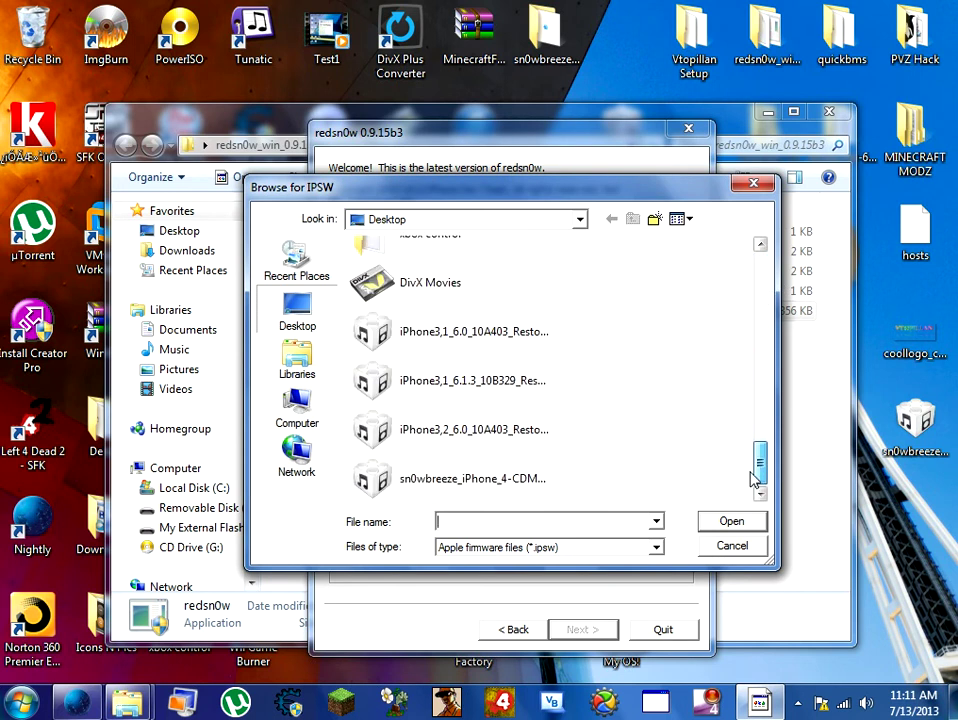
click(447, 327)
click(445, 327)
click(386, 335)
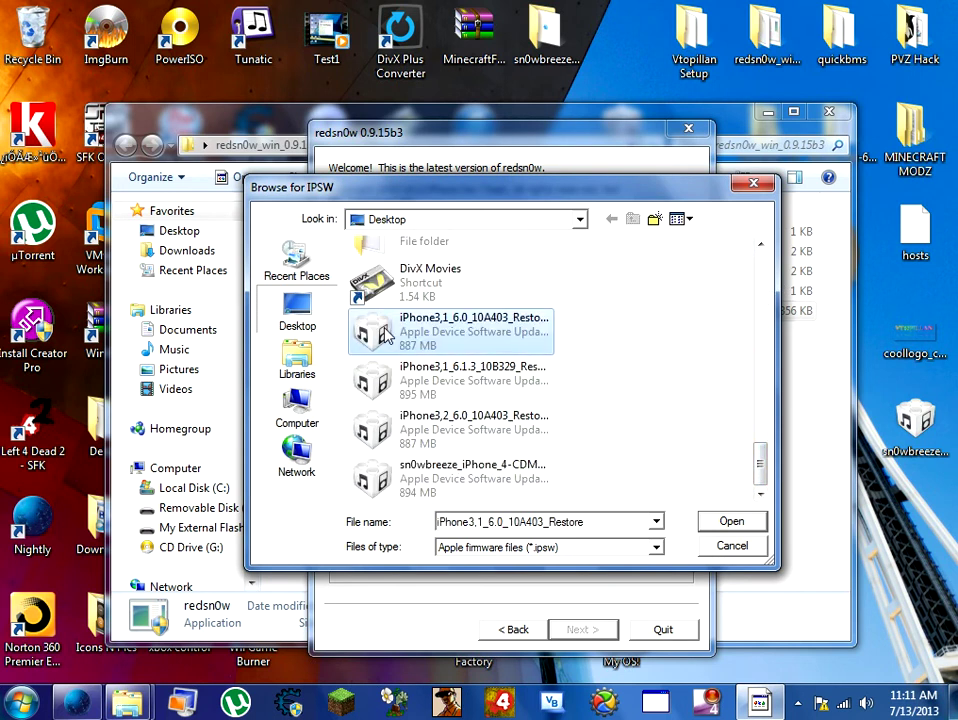
double_click(386, 335)
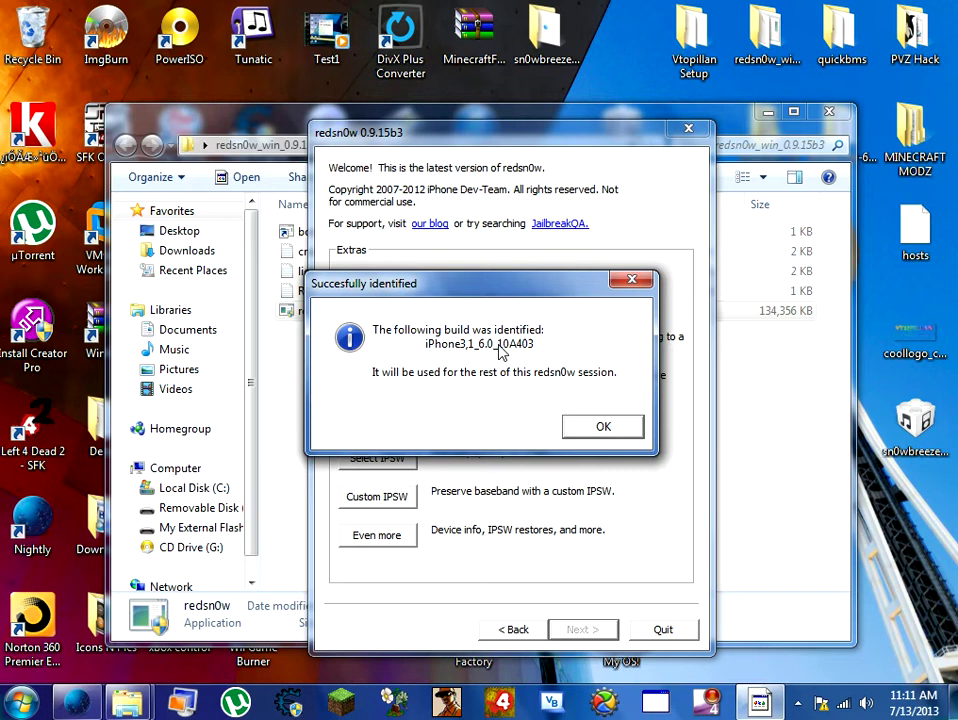
click(604, 427)
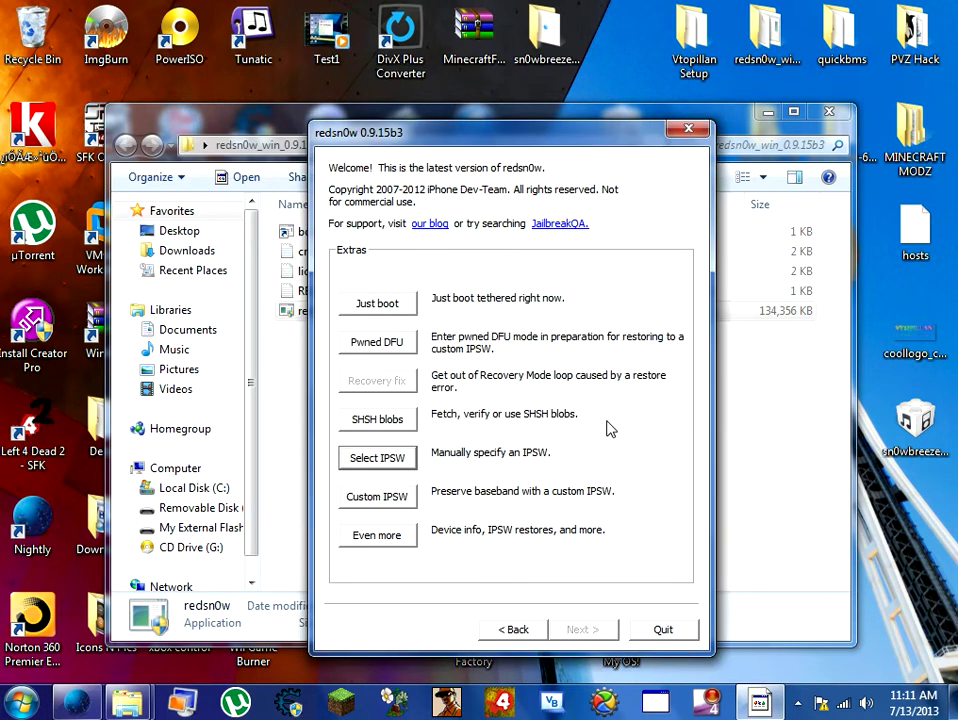
Step: Return to redsn0w's main screen and start the jailbreak
click(513, 629)
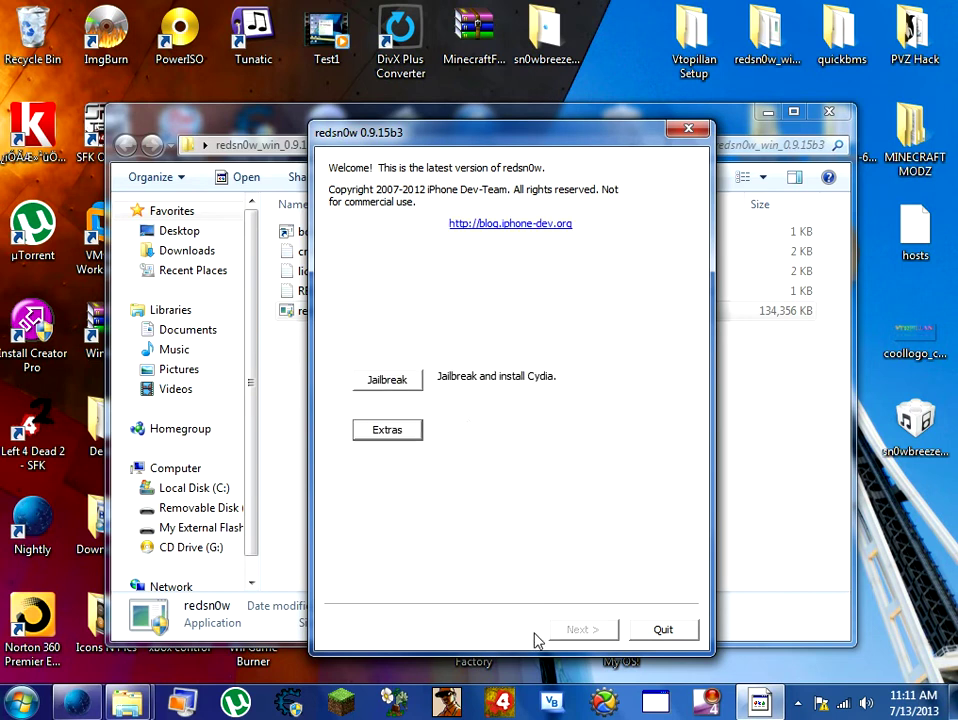
click(385, 390)
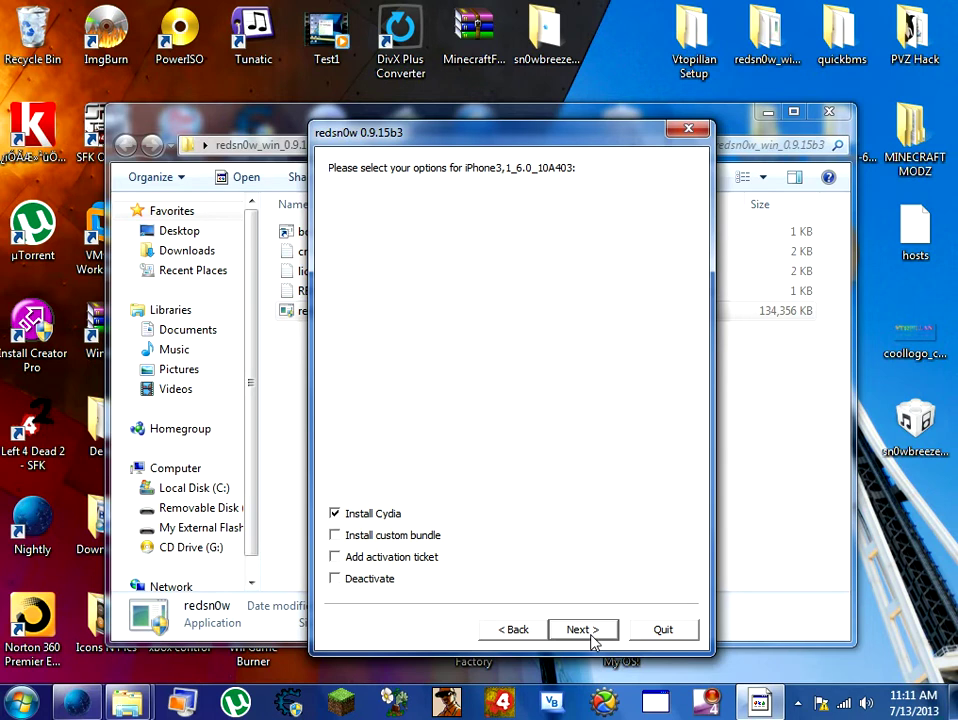
Step: Keep only Install Cydia ticked and continue to the DFU preparation page
click(591, 637)
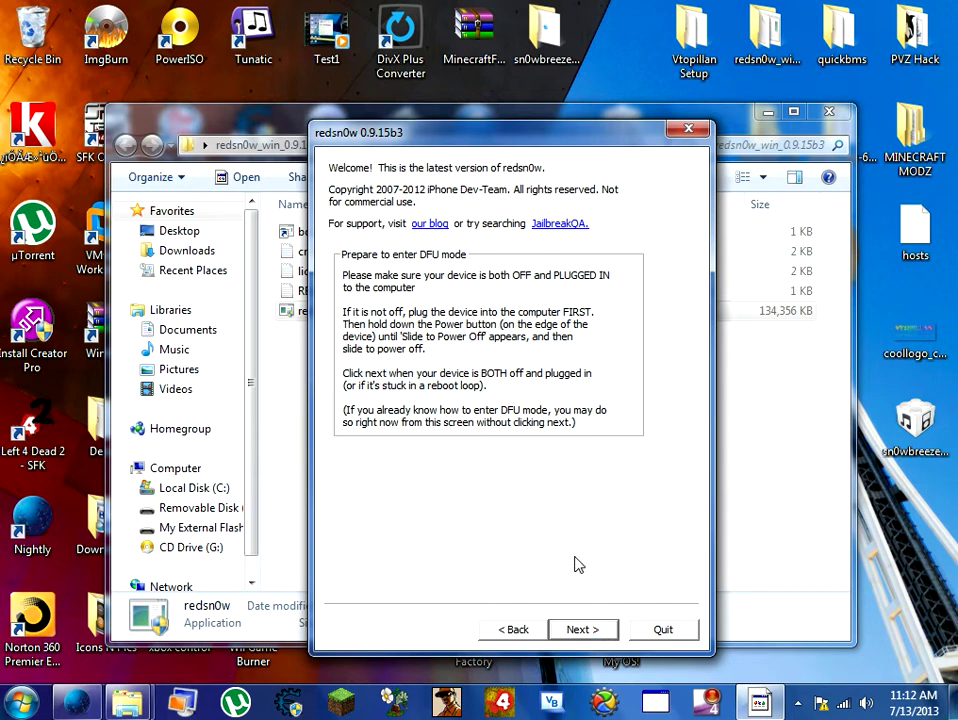
Step: Confirm the phone is off and plugged in, then run the DFU-mode jailbreak
click(580, 632)
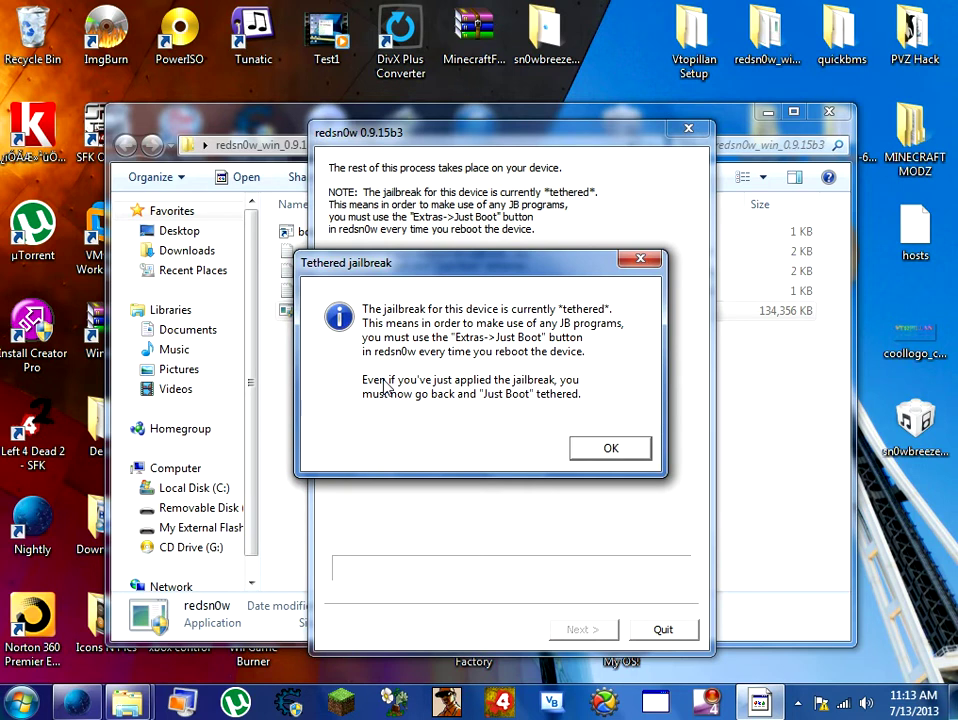
Step: Dismiss the Tethered jailbreak notice and reveal the hidden tray icons
click(608, 452)
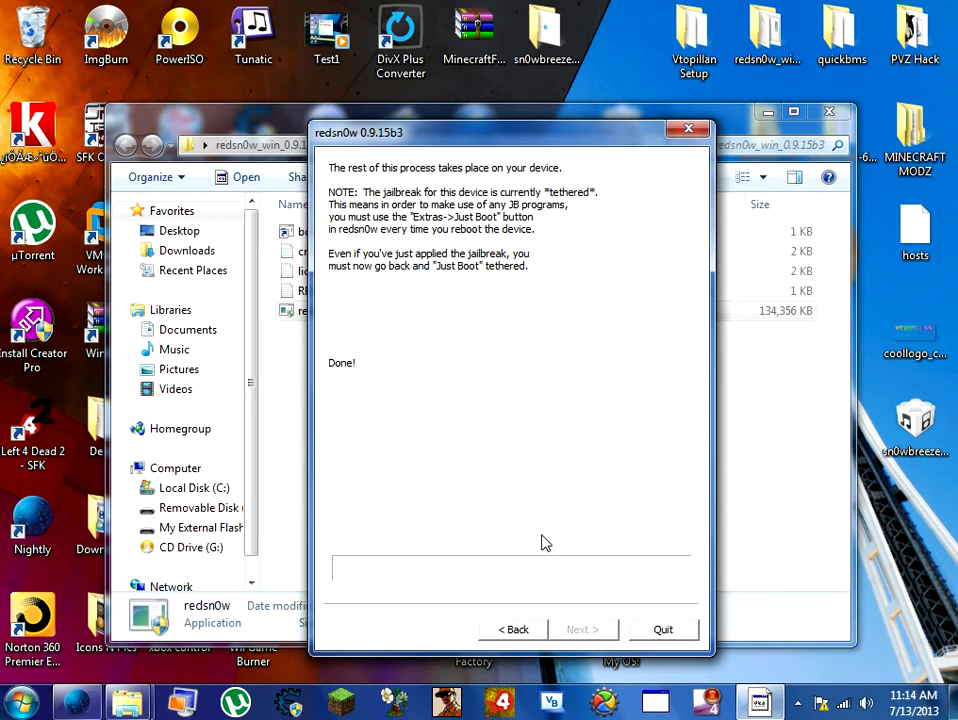
click(797, 703)
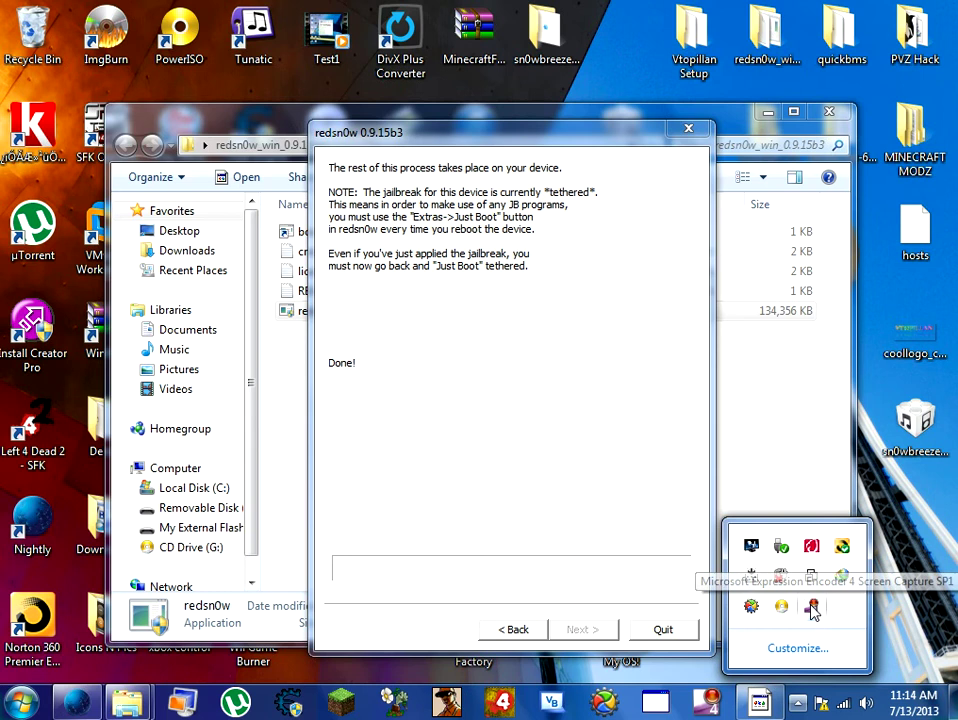
right_click(813, 611)
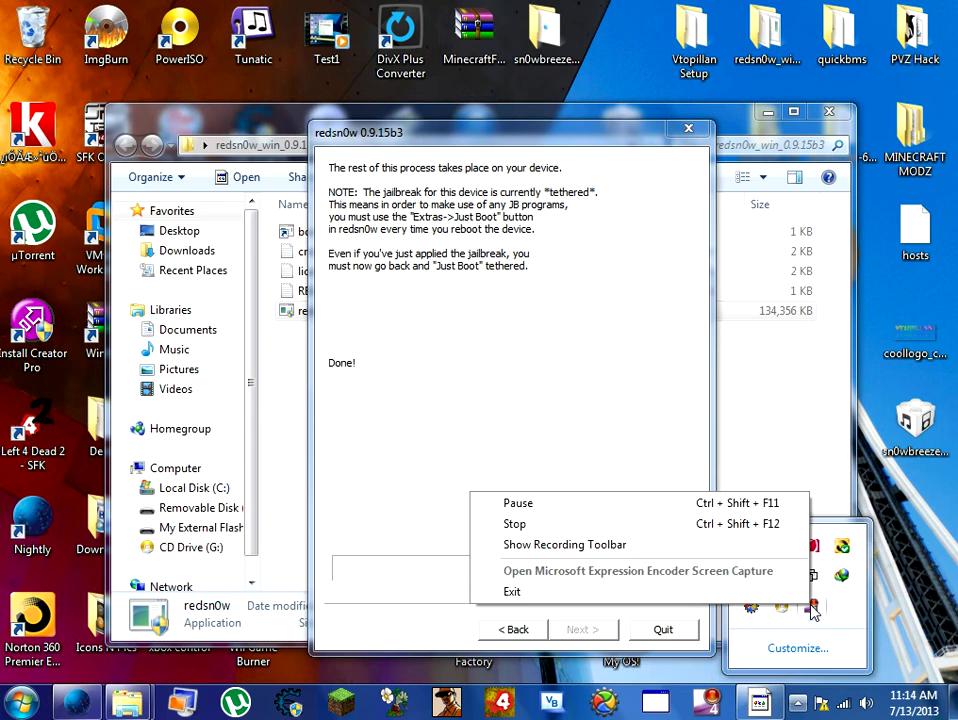
click(518, 504)
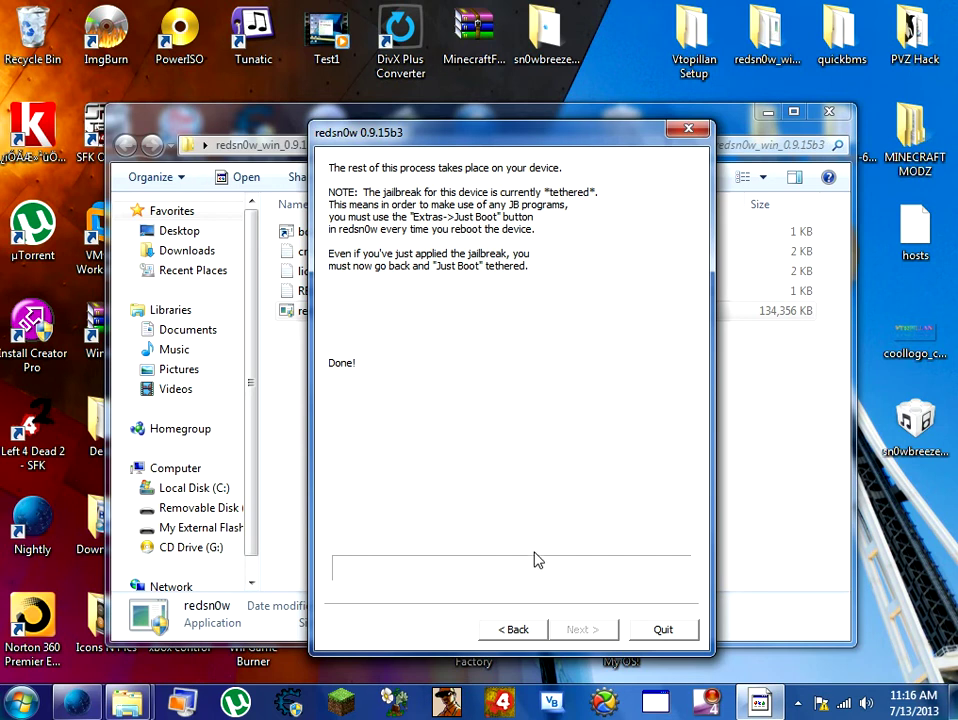
Step: Go back twice from the finished jailbreak page to redsn0w's Extras page
click(528, 630)
click(533, 630)
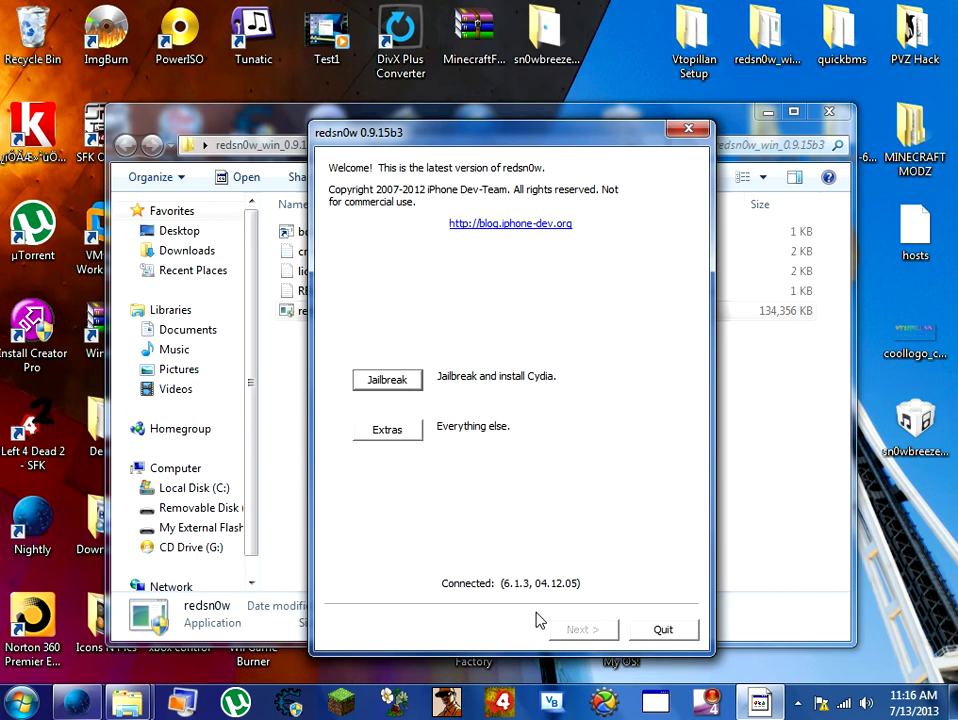
click(408, 432)
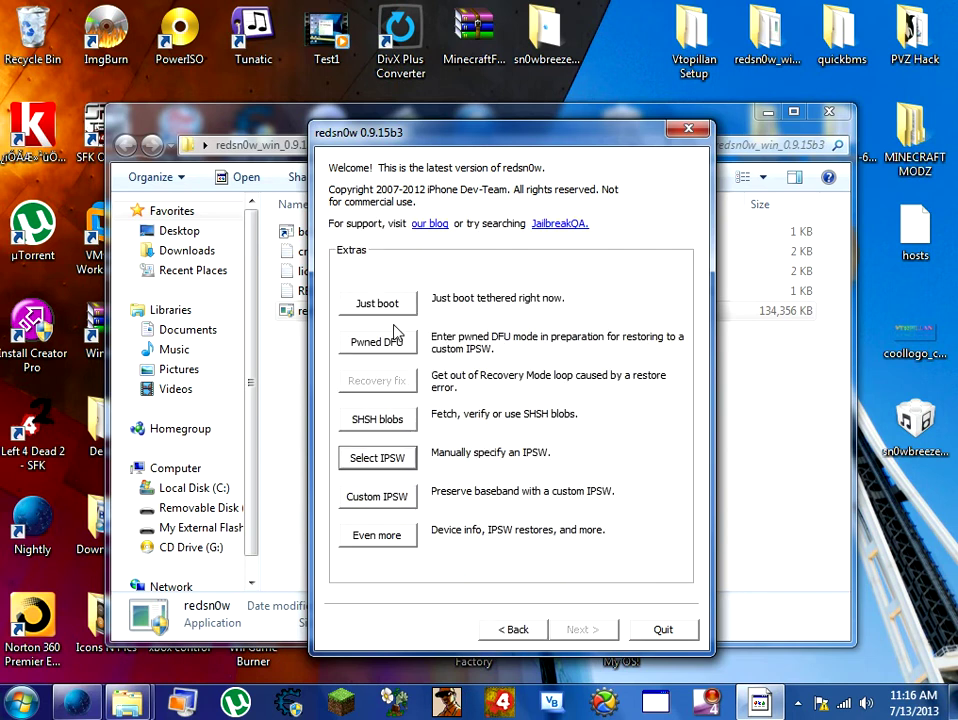
Step: Browse for an IPSW and select iPhone3,1_6.0_10A403_Restore
click(403, 465)
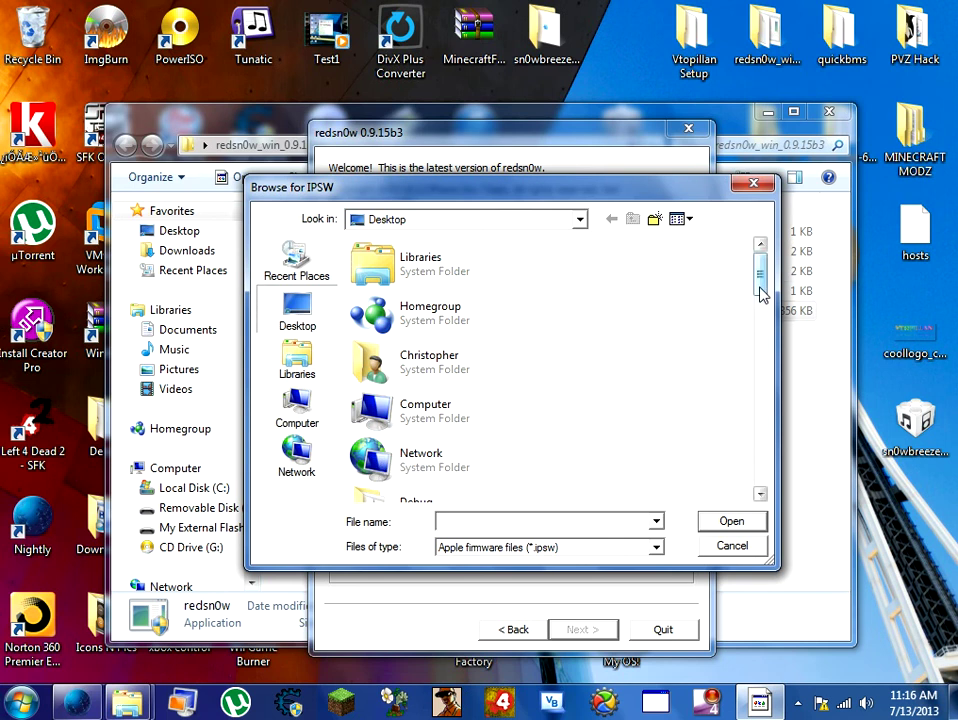
drag(762, 293, 738, 507)
click(396, 421)
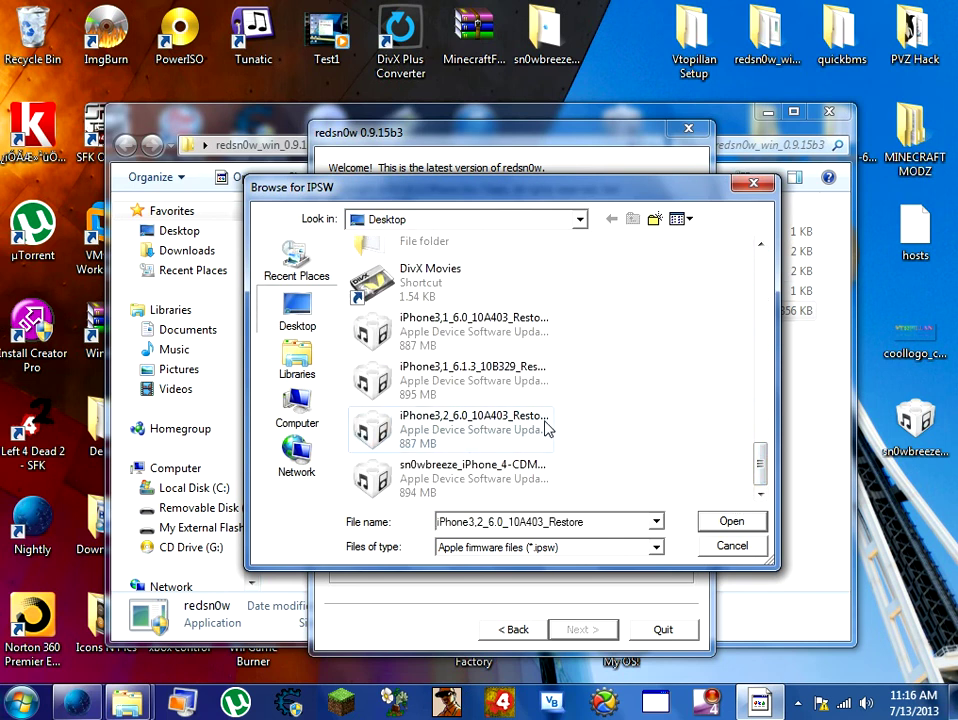
click(513, 426)
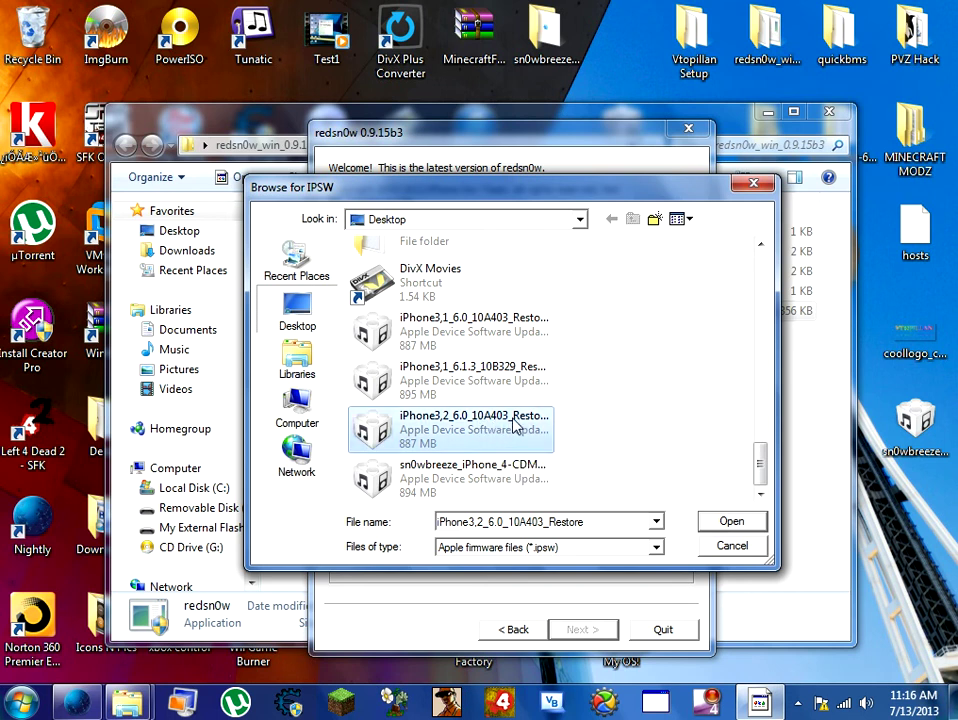
click(478, 340)
Step: Open iPhone3,1_6.0_10A403_Restore, acknowledge its identification, and choose Just boot
double_click(378, 342)
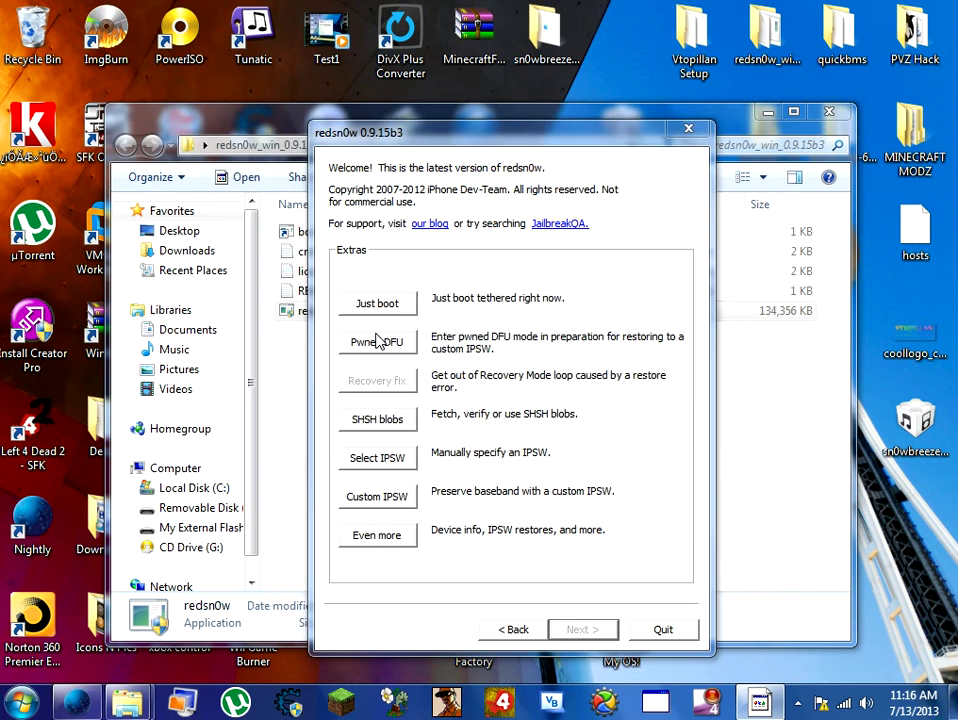
click(603, 423)
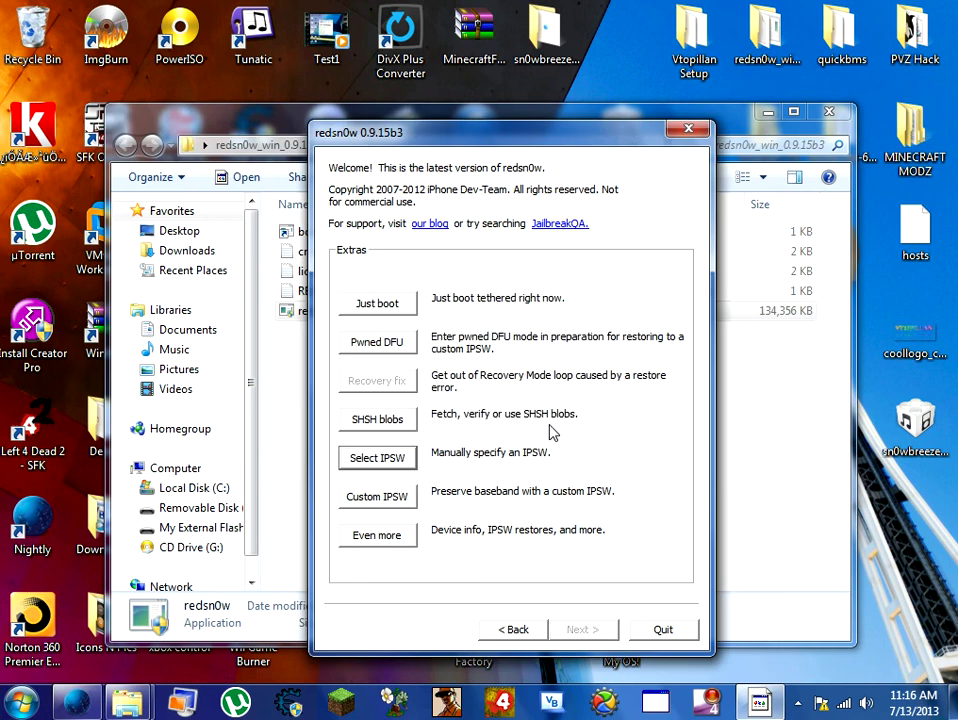
click(398, 305)
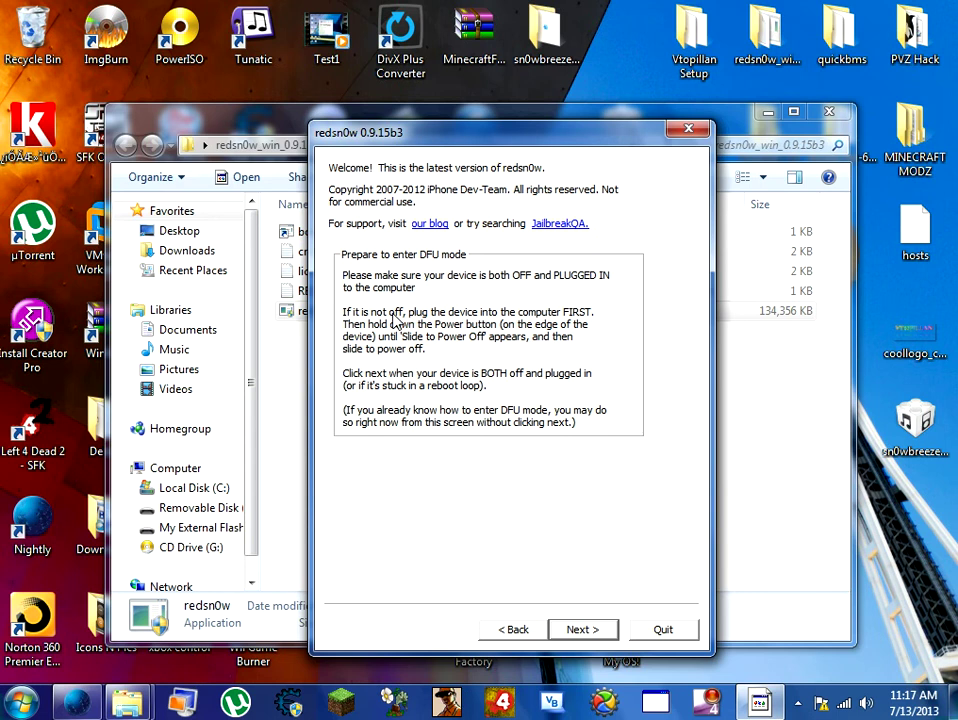
Step: Continue past the DFU-mode instructions so Just boot finishes with Done!, then select the redsn0w_win folder
click(583, 629)
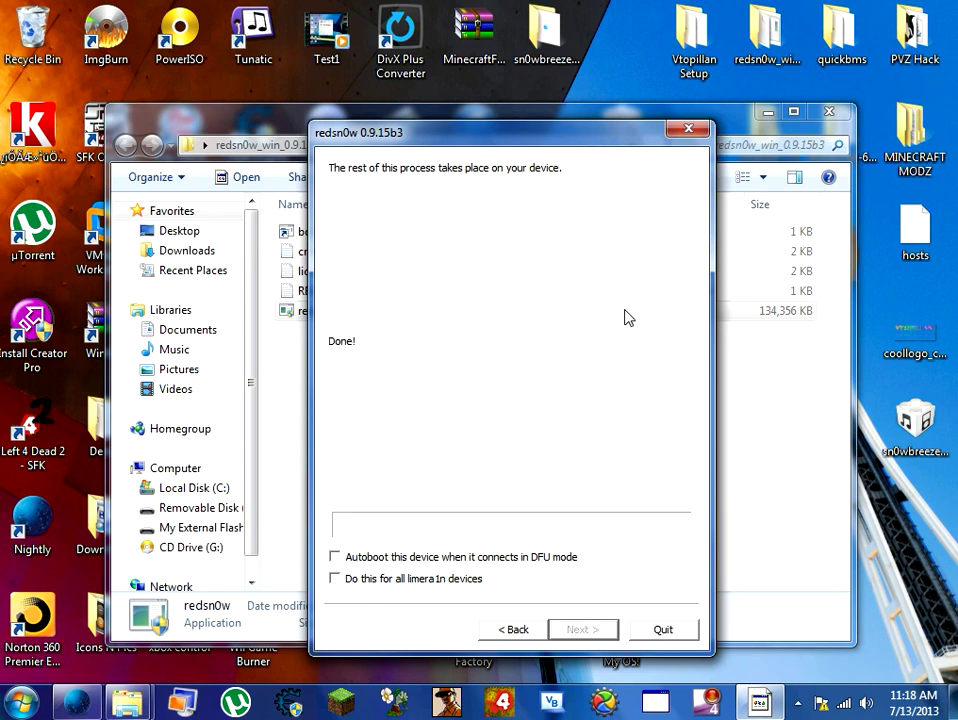
click(601, 92)
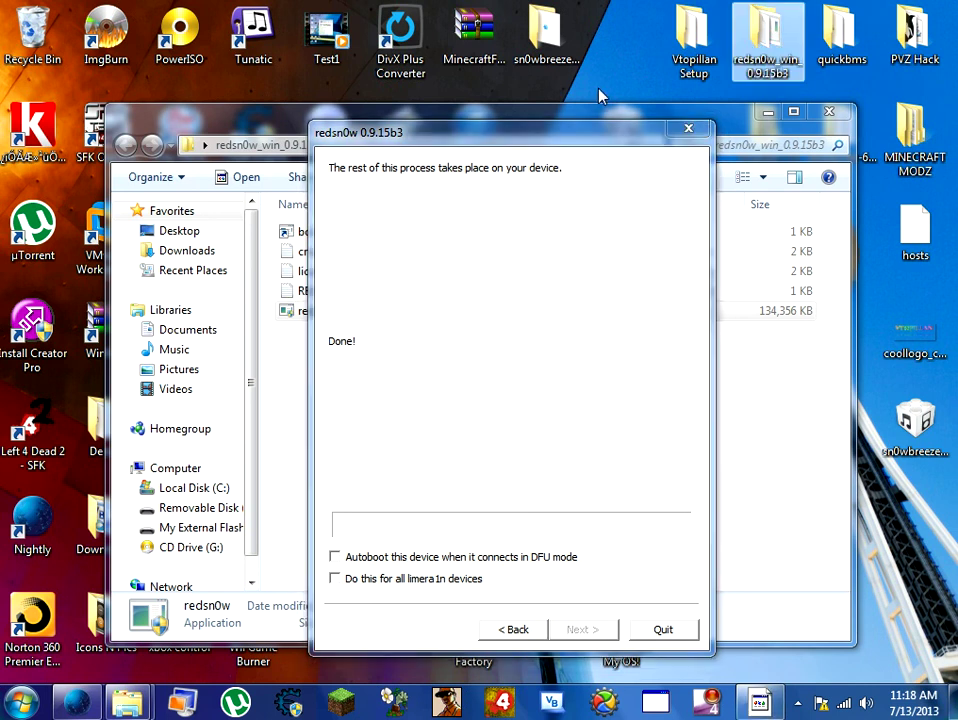
Step: Refocus the redsn0w window and go back from the Done! page to the Welcome screen
click(604, 160)
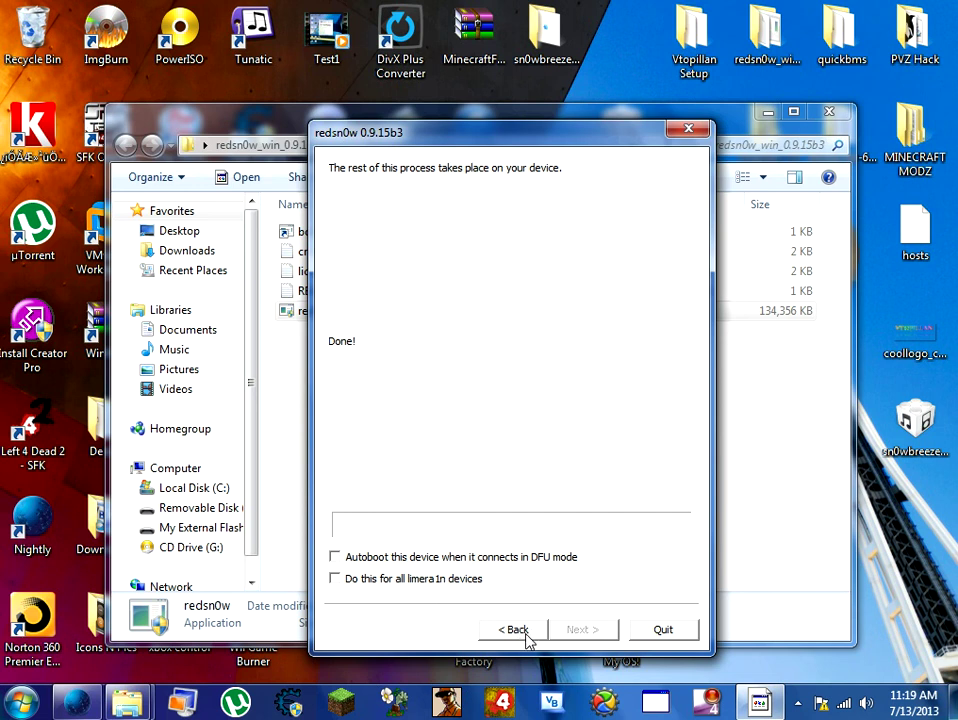
click(524, 632)
Step: Quit redsn0w, drag the credits file onto the desktop, and show the hidden tray icons
click(676, 632)
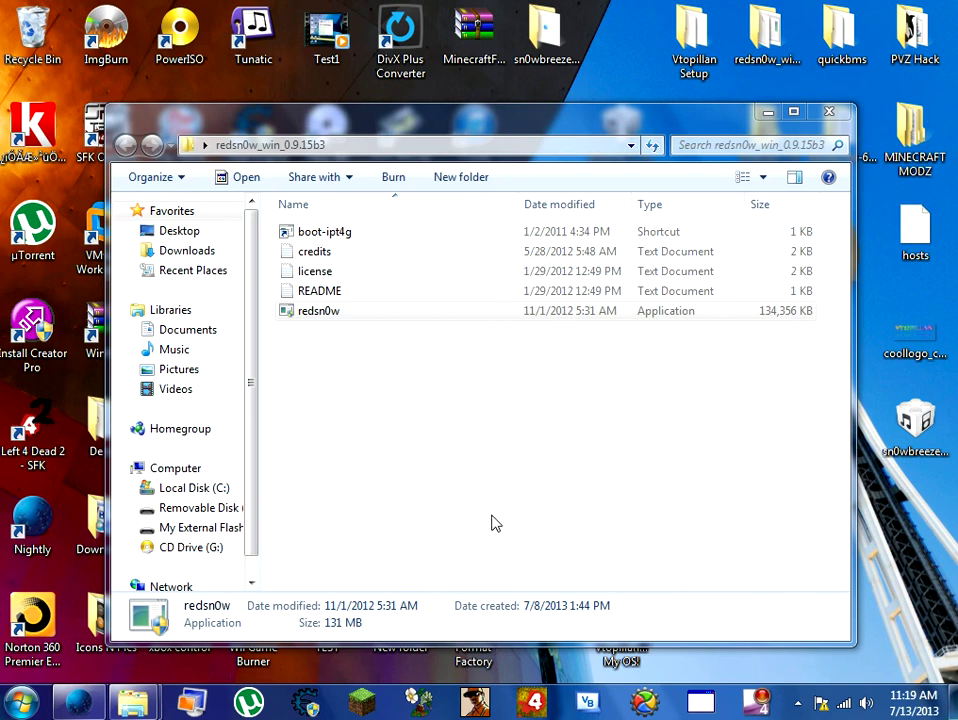
click(580, 252)
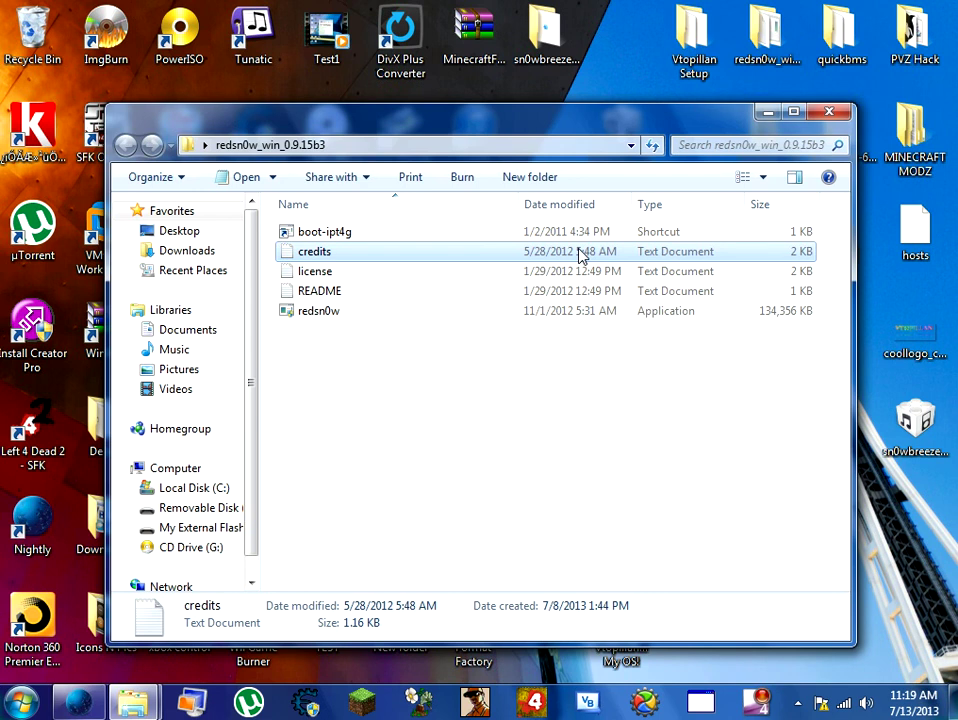
drag(577, 252, 732, 545)
click(802, 702)
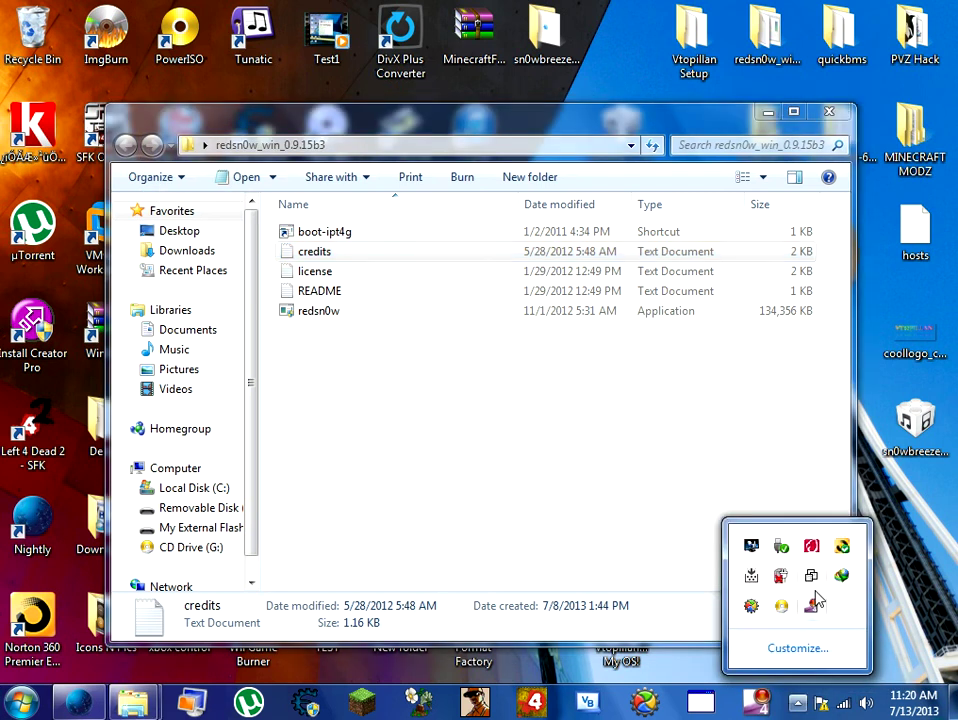